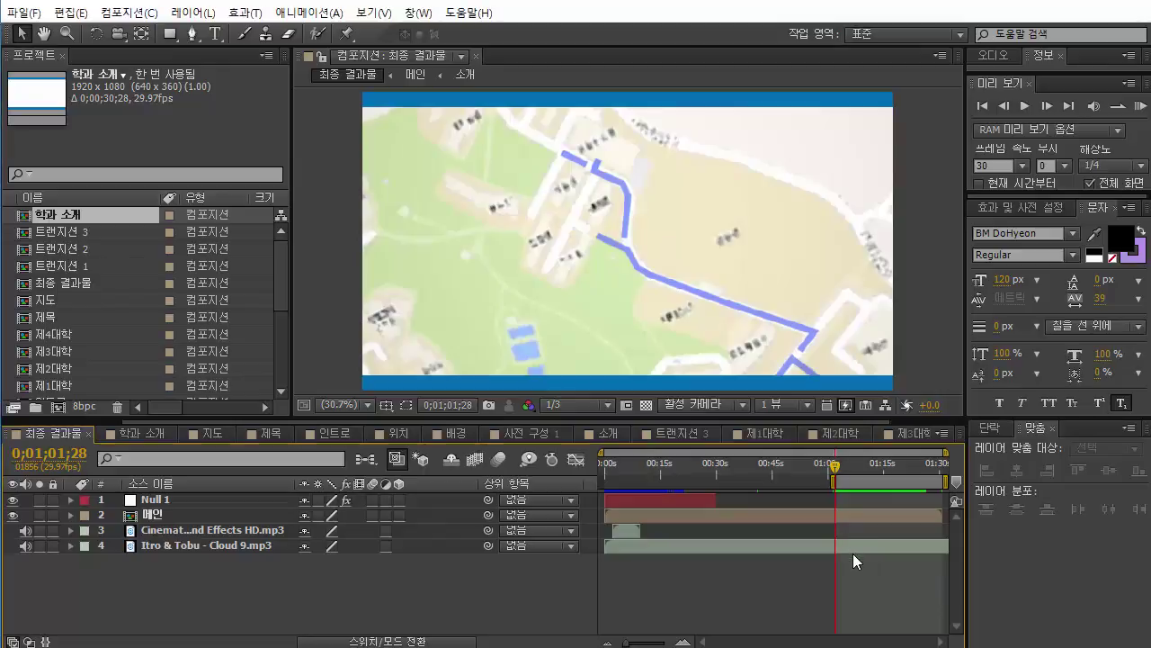
Preview the final composition, then scrub back to the 제1대학 slide.
{"action": "key", "text": "space"}
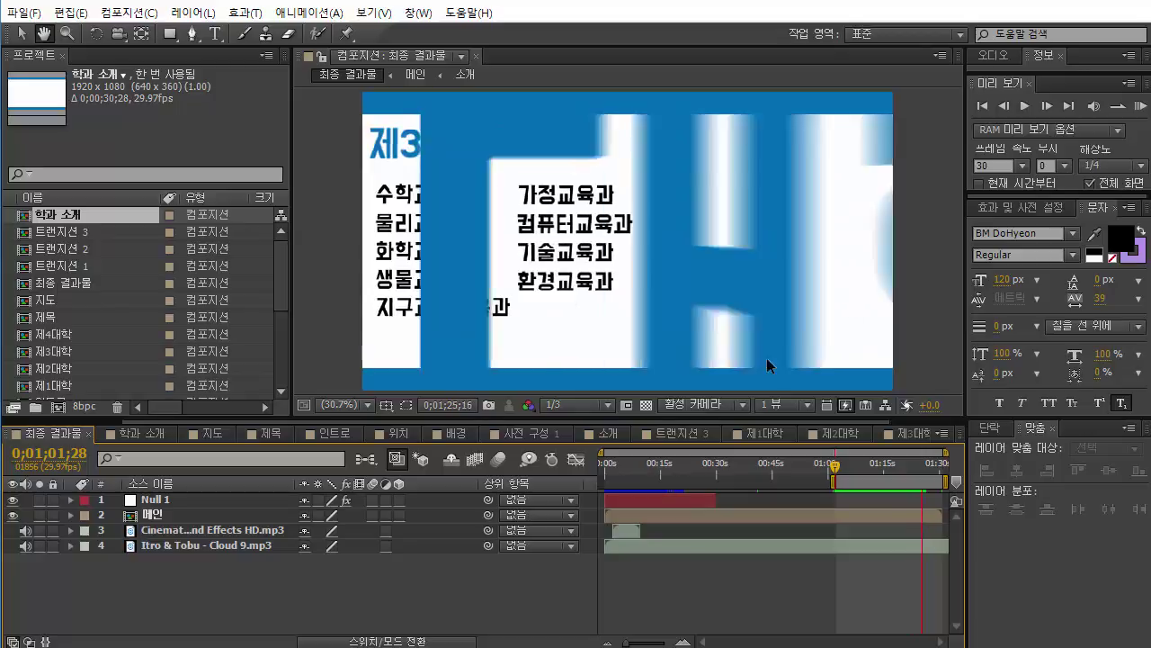
{"action": "key", "text": "space"}
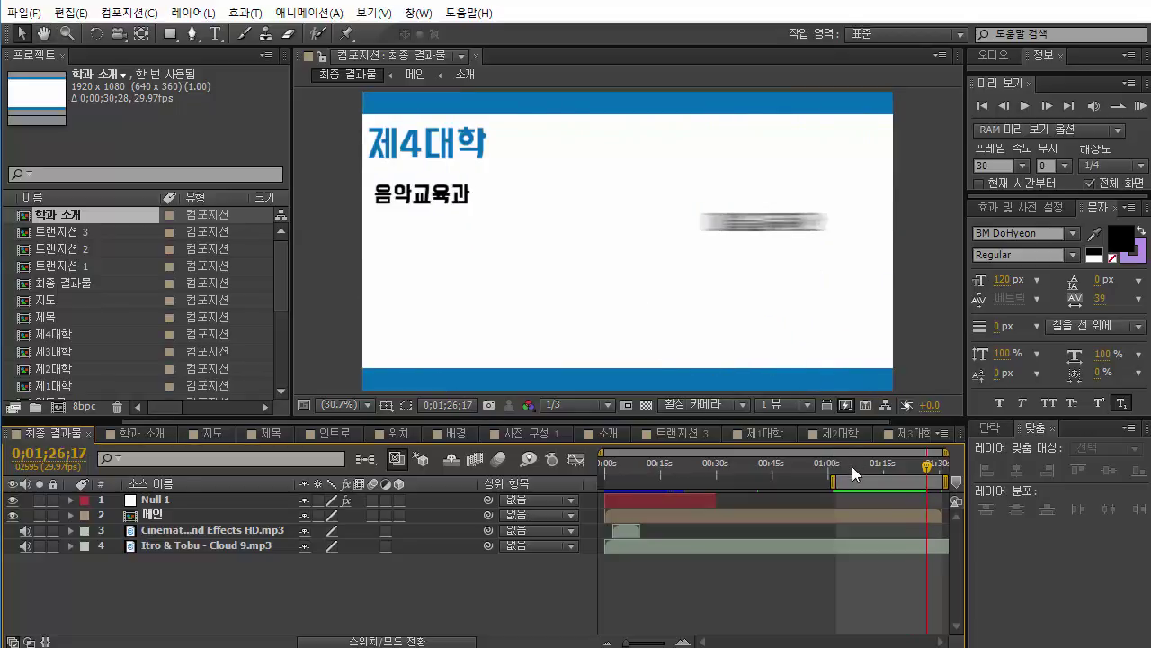
{"action": "left_click_drag", "start_coordinate": [849, 465], "coordinate": [881, 469]}
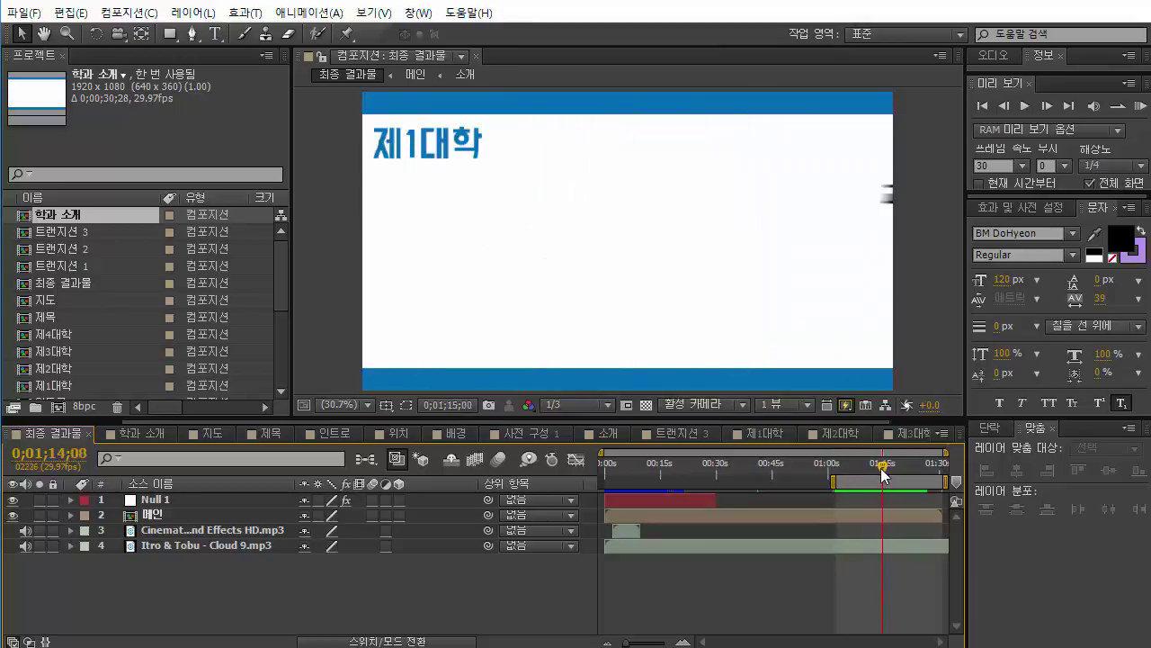
Create a new 1920x1080 composition 트랜지션4 lasting 0;00;30;28.
{"action": "left_click", "coordinate": [60, 405]}
{"action": "type", "text": "트랜지션4"}
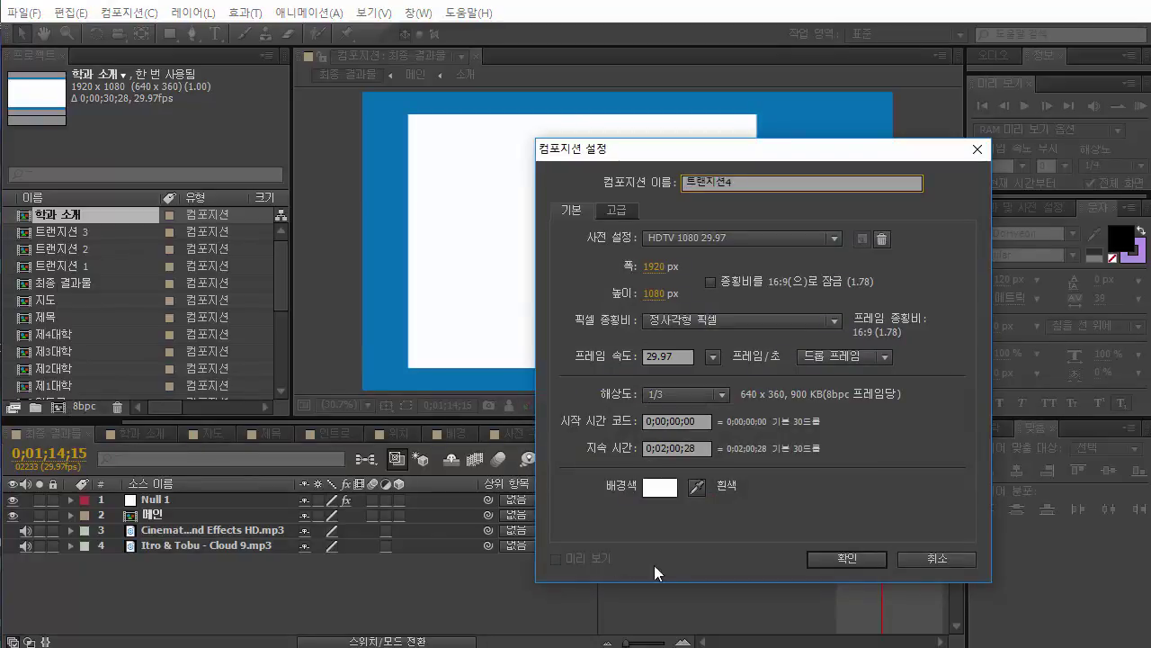
{"action": "left_click", "coordinate": [668, 450]}
{"action": "type", "text": "0;"}
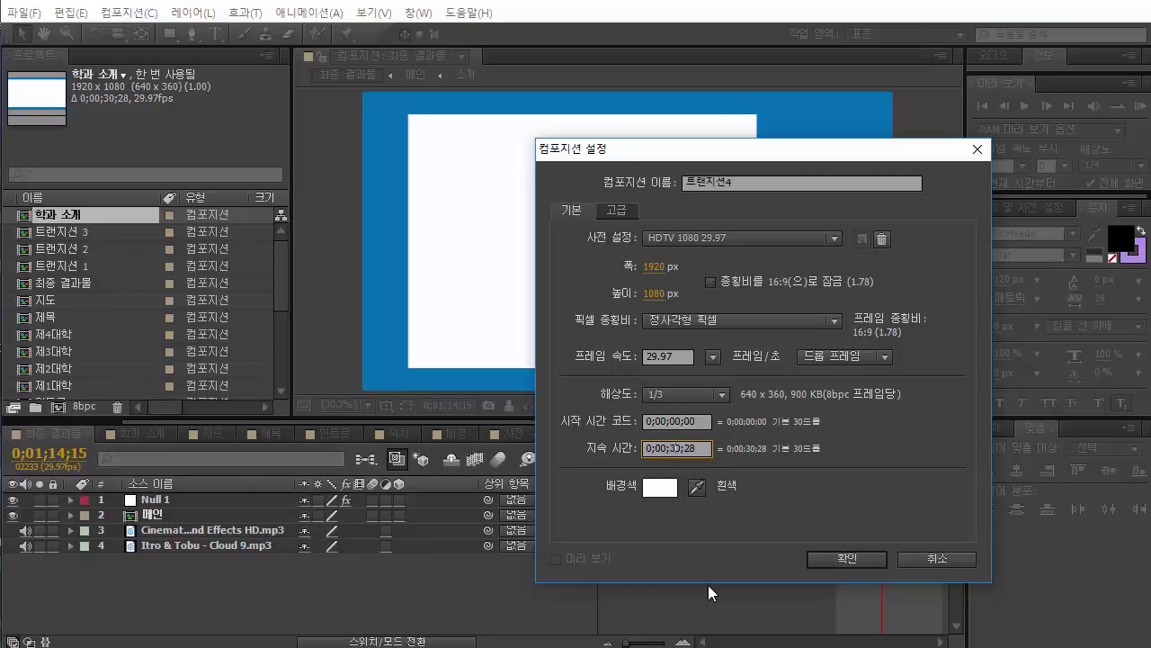
{"action": "key", "text": "Return"}
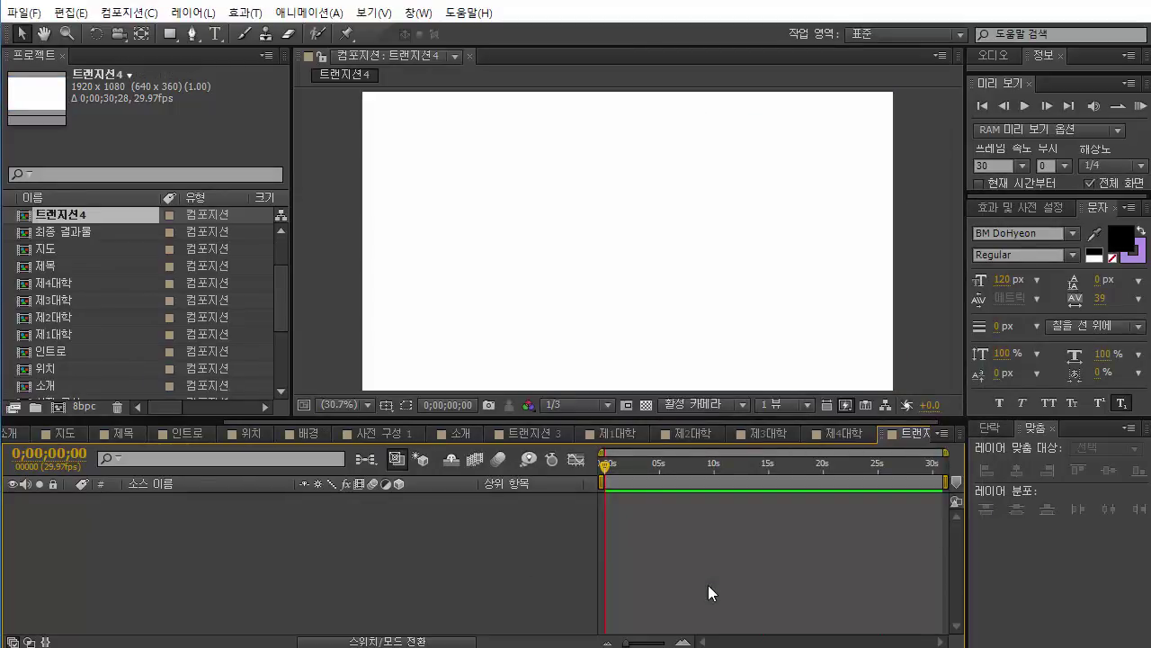
Create a blue 1920x540 solid layer.
{"action": "left_click", "coordinate": [192, 13]}
{"action": "mouse_move", "coordinate": [221, 38]}
{"action": "left_click", "coordinate": [551, 49]}
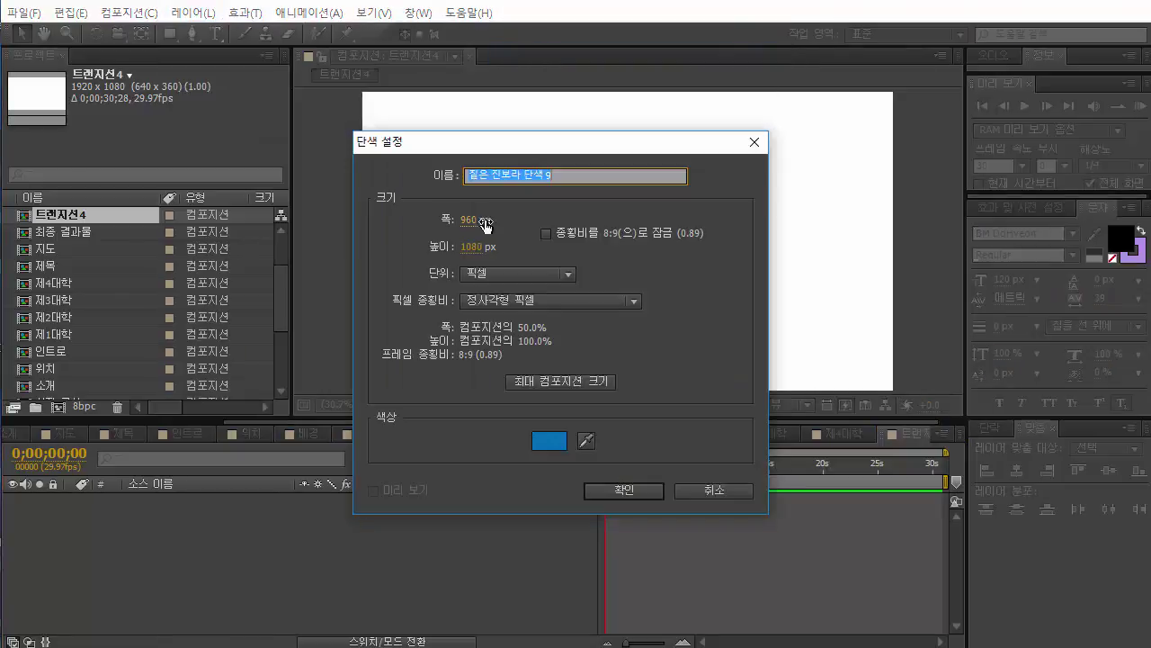
{"action": "left_click", "coordinate": [484, 221]}
{"action": "type", "text": "1920"}
{"action": "key", "text": "Tab"}
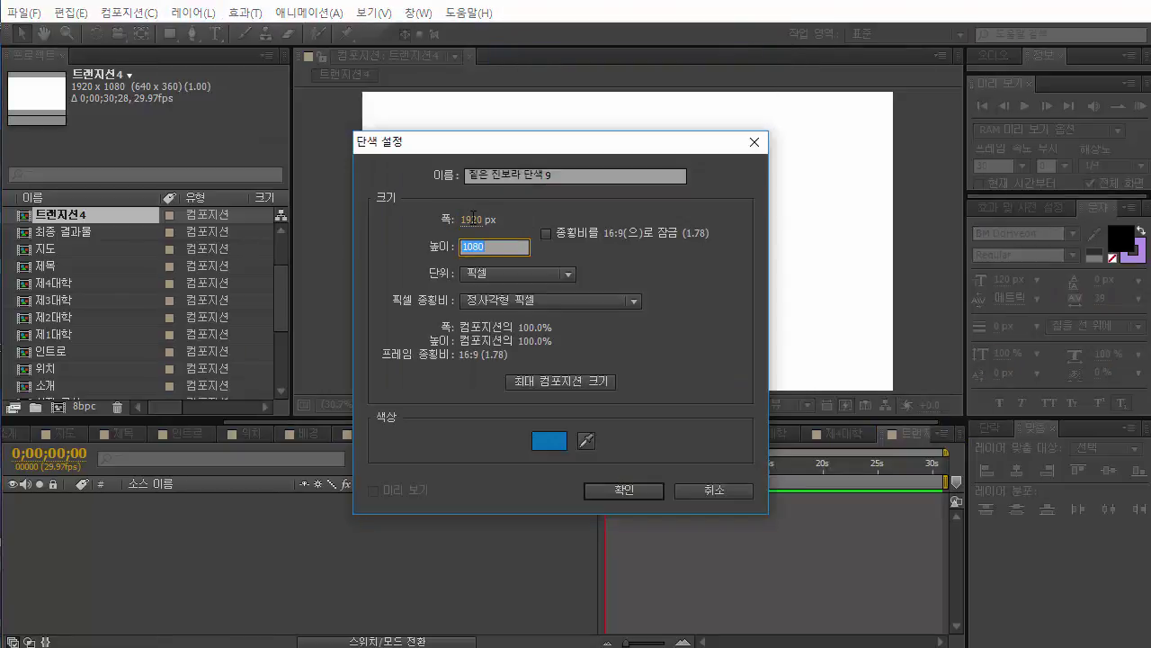
{"action": "type", "text": "540"}
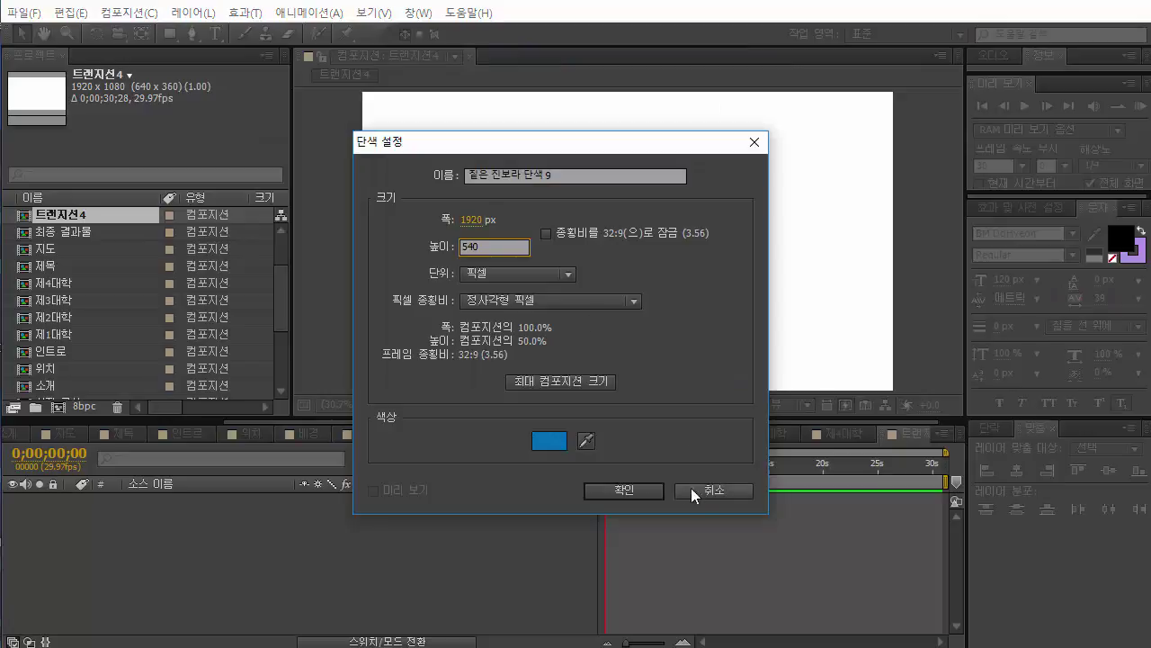
{"action": "left_click", "coordinate": [627, 492]}
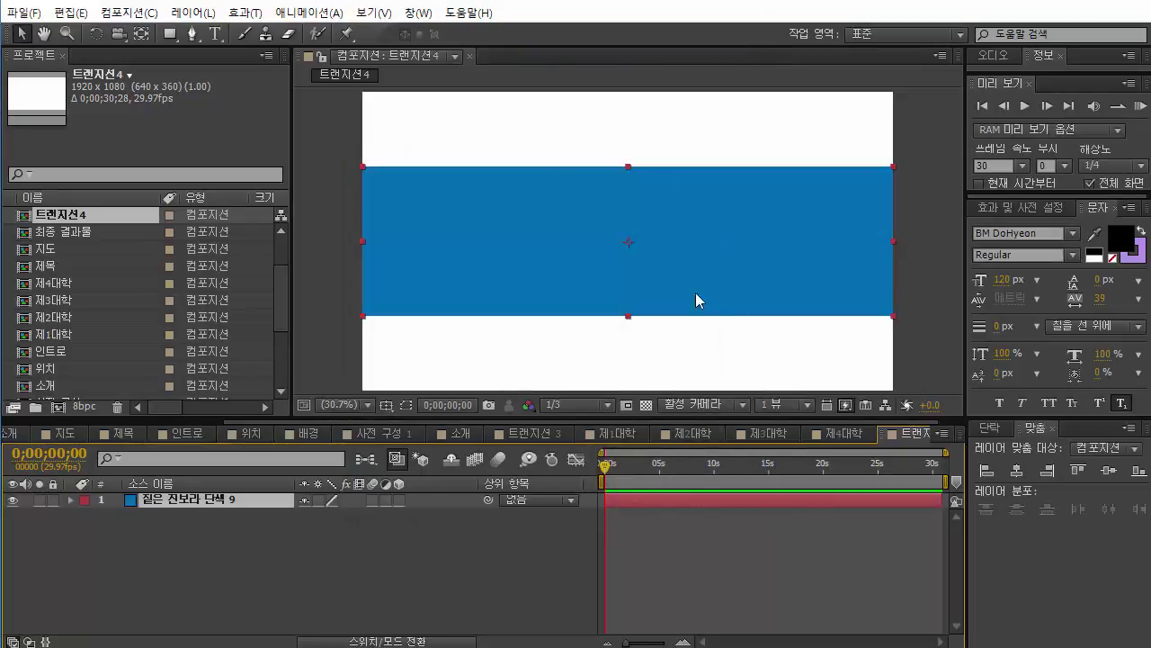
Duplicate the solid and align one copy to the bottom edge and one to the top.
{"action": "key", "text": "ctrl+d"}
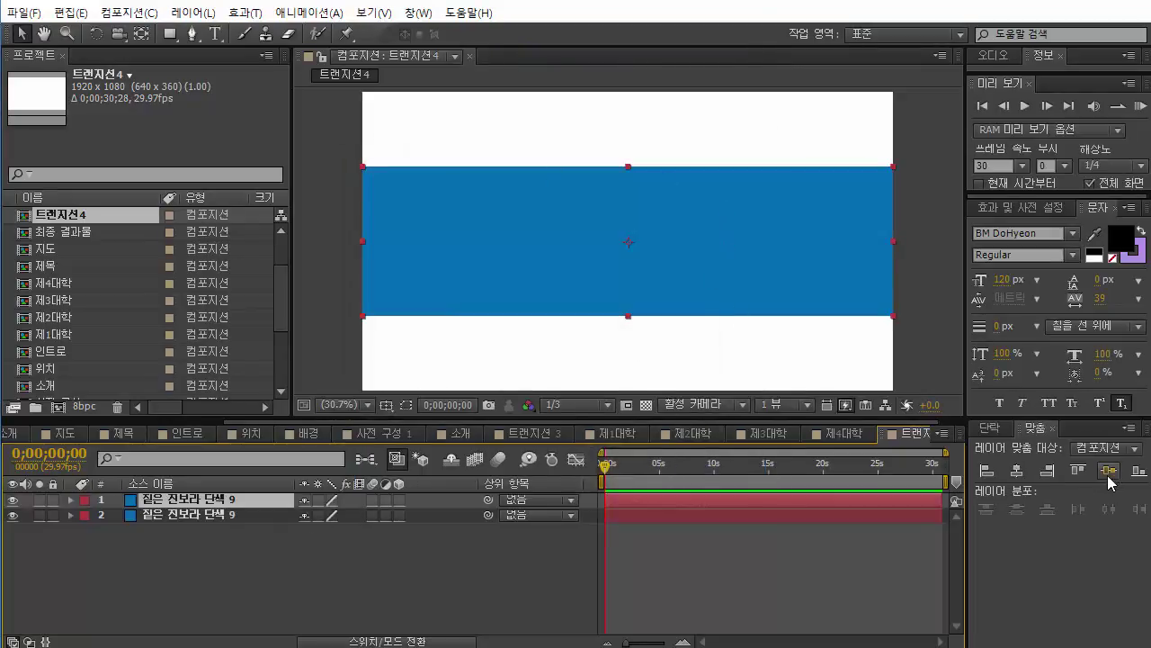
{"action": "left_click", "coordinate": [1139, 470]}
{"action": "left_click", "coordinate": [848, 212]}
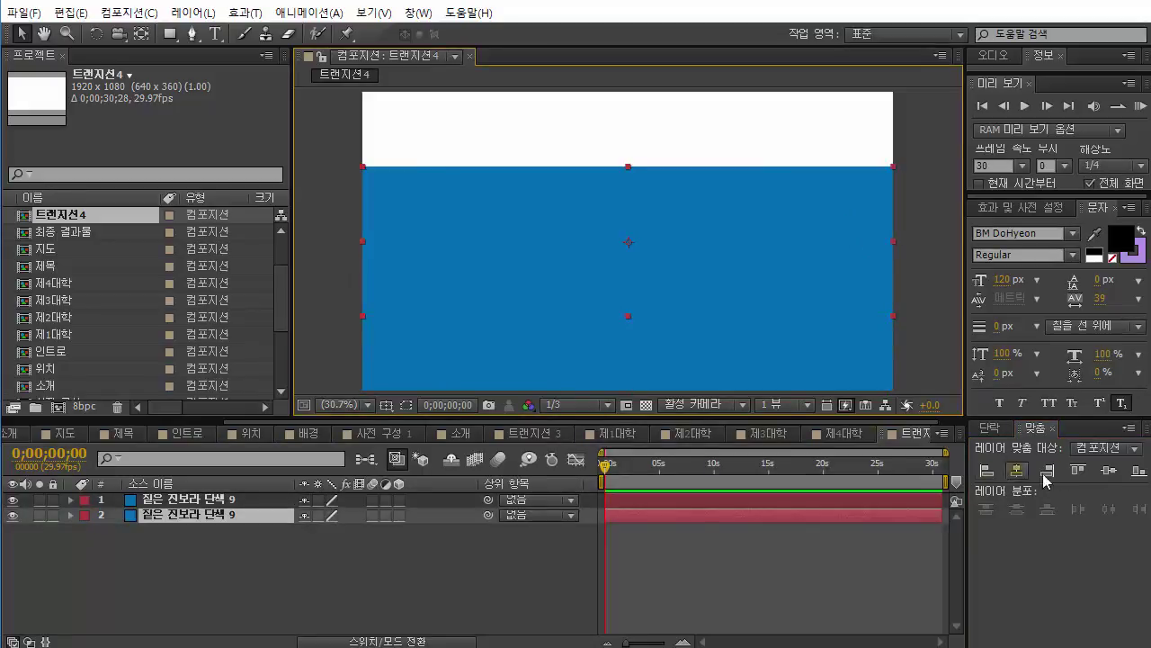
{"action": "left_click", "coordinate": [1079, 470]}
{"action": "left_click", "coordinate": [839, 568]}
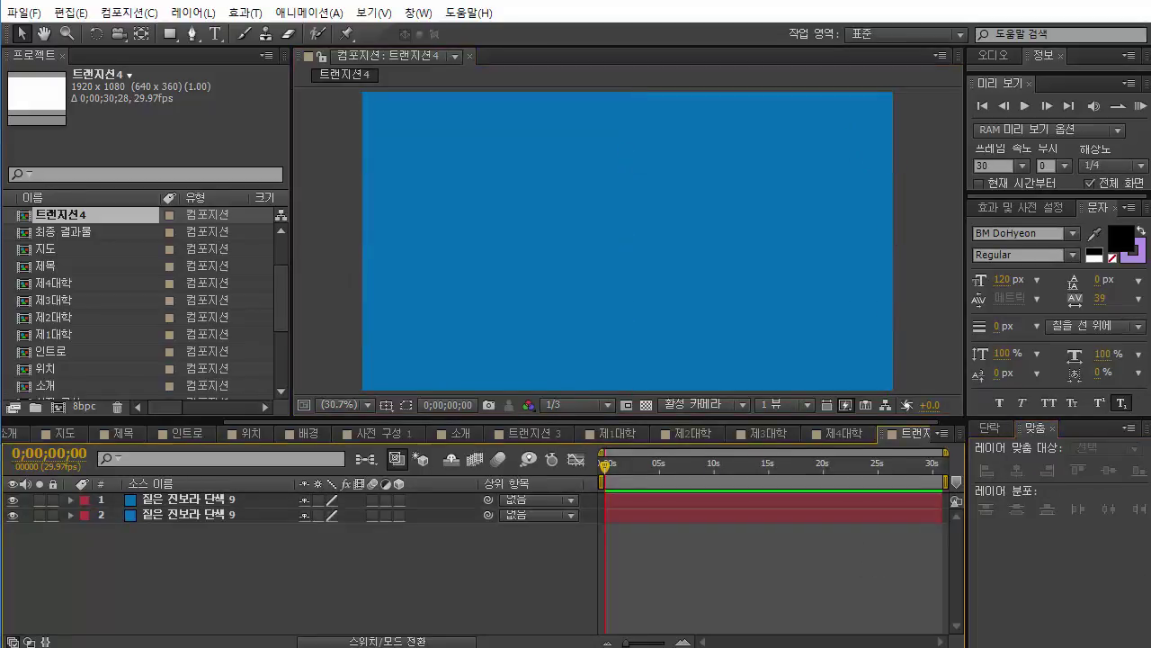
Add Position keyframes to both solids at their resting halves, around frame 15.
{"action": "key", "text": "ctrl+a"}
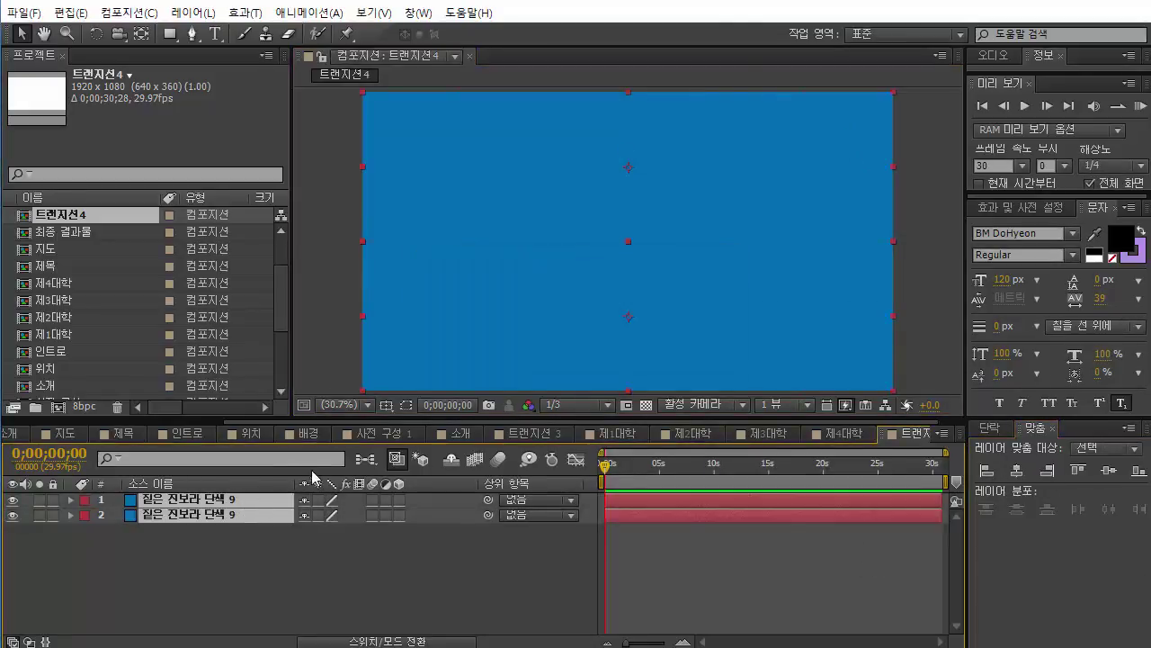
{"action": "key", "text": "p"}
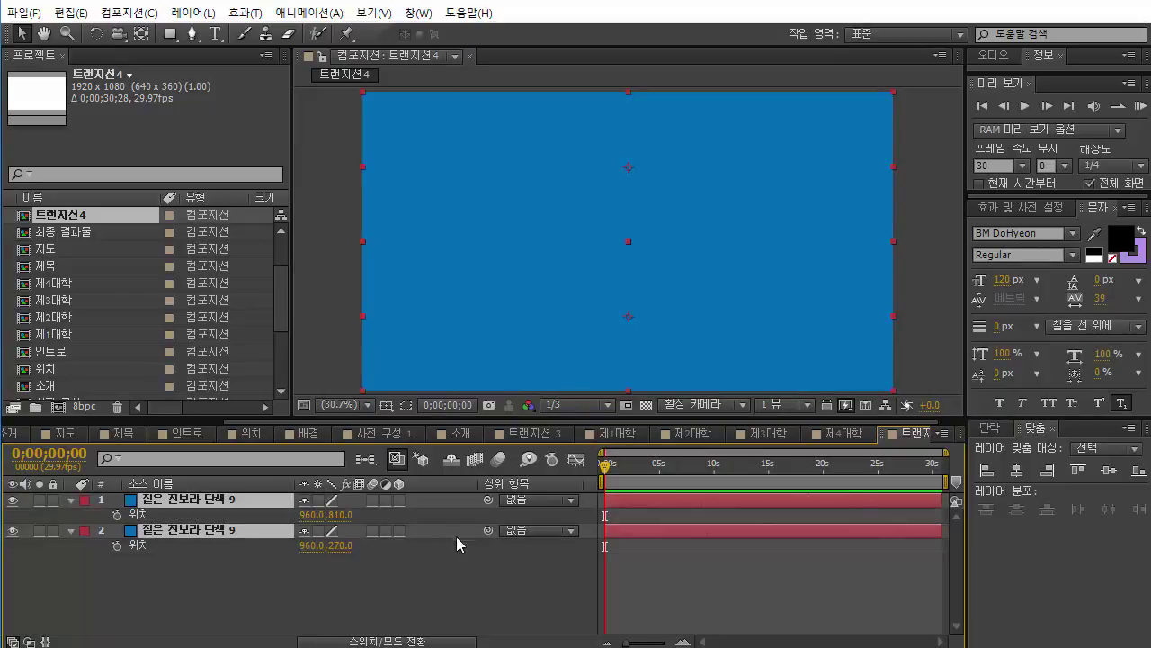
{"action": "left_click", "coordinate": [117, 515]}
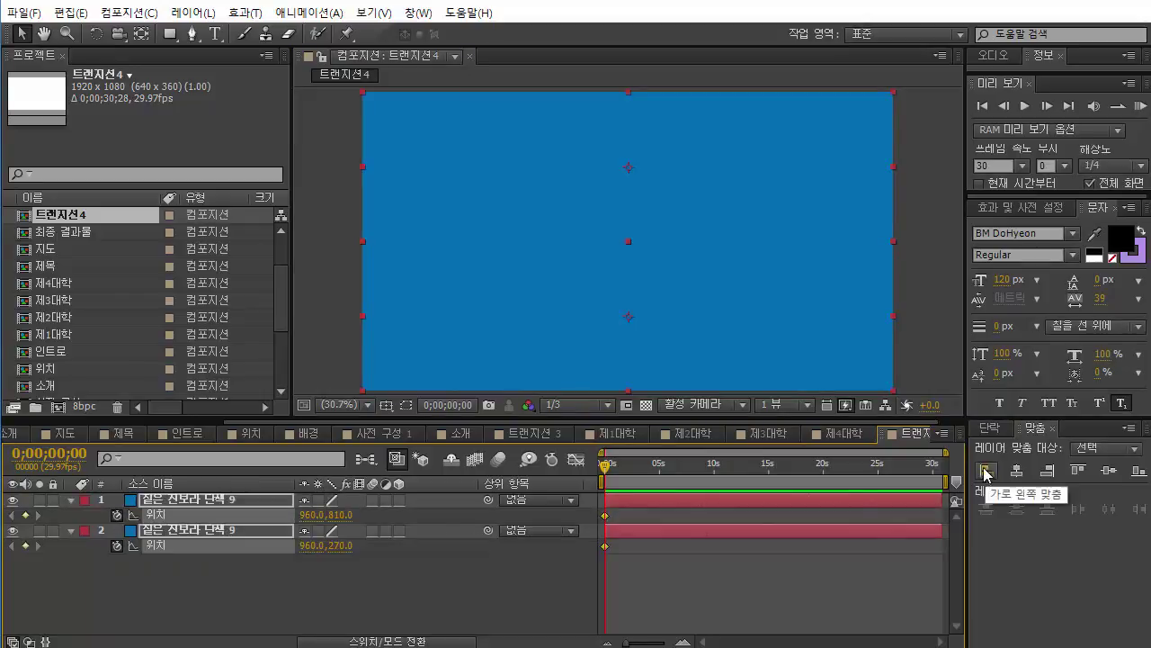
{"action": "mouse_move", "coordinate": [938, 451]}
{"action": "left_mouse_down"}
{"action": "mouse_move", "coordinate": [658, 451]}
{"action": "mouse_move", "coordinate": [568, 474]}
{"action": "left_mouse_up"}
{"action": "left_click", "coordinate": [642, 466]}
At frame 0, move the solids off-frame to Y 1356 and -282, then Easy Ease all keys.
{"action": "key", "text": "F2"}
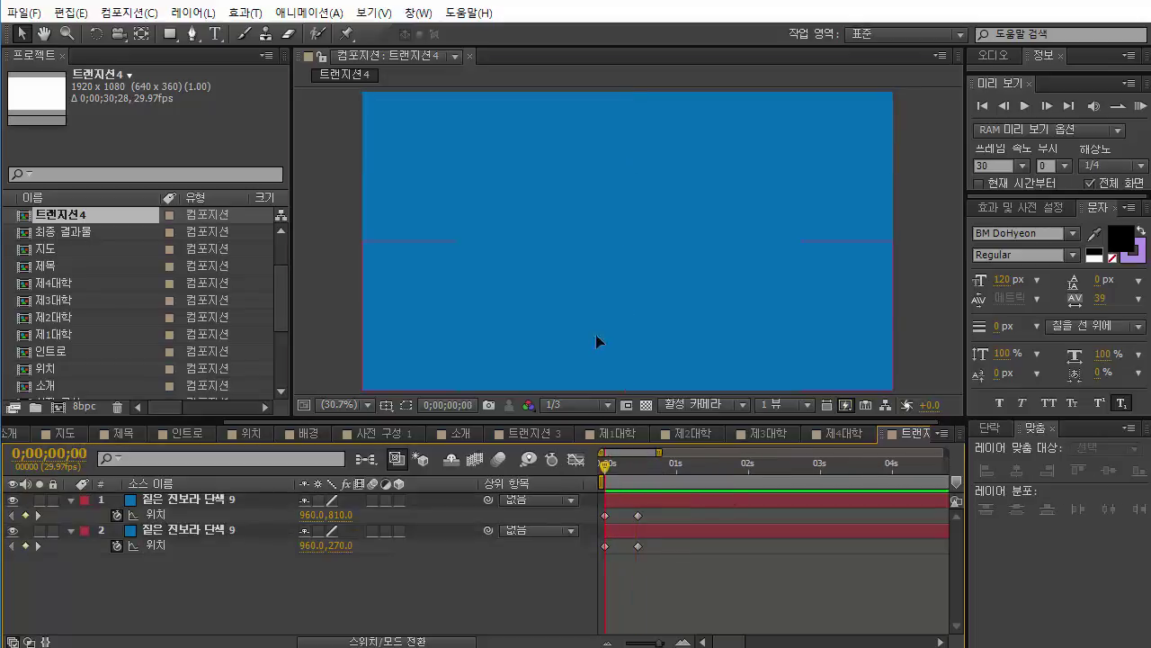
{"action": "left_click", "coordinate": [652, 321]}
{"action": "key", "text": "comma"}
{"action": "key", "text": "comma"}
{"action": "left_click_drag", "start_coordinate": [652, 321], "coordinate": [646, 370]}
{"action": "key", "text": "F2"}
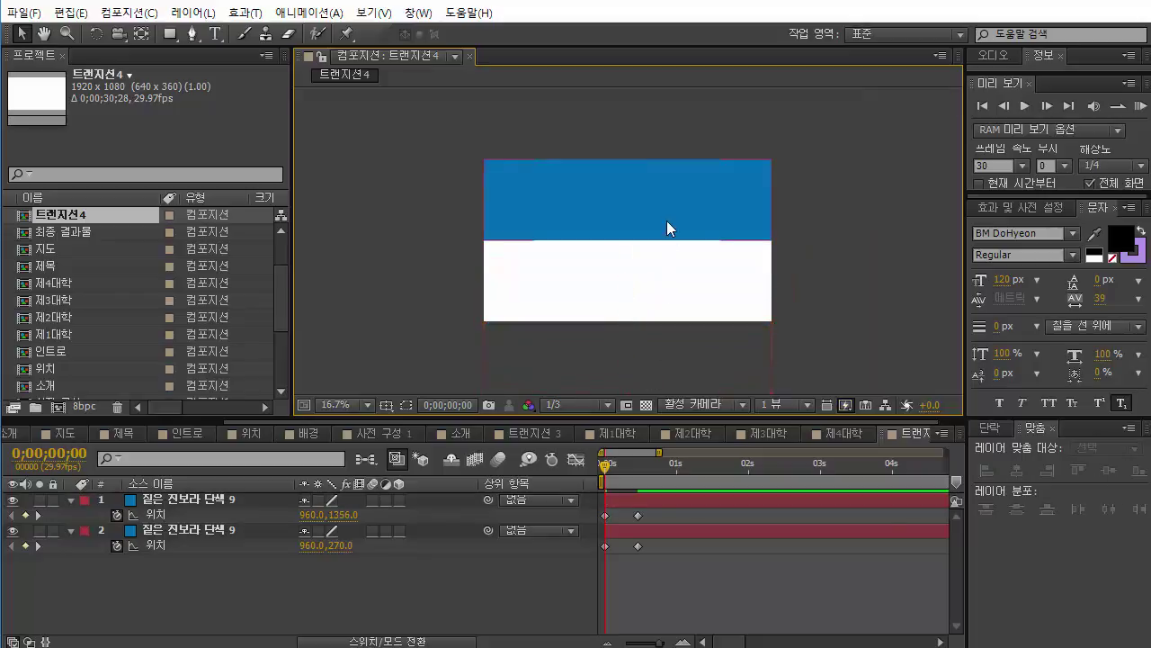
{"action": "left_click_drag", "start_coordinate": [666, 228], "coordinate": [659, 142]}
{"action": "left_click", "coordinate": [808, 285]}
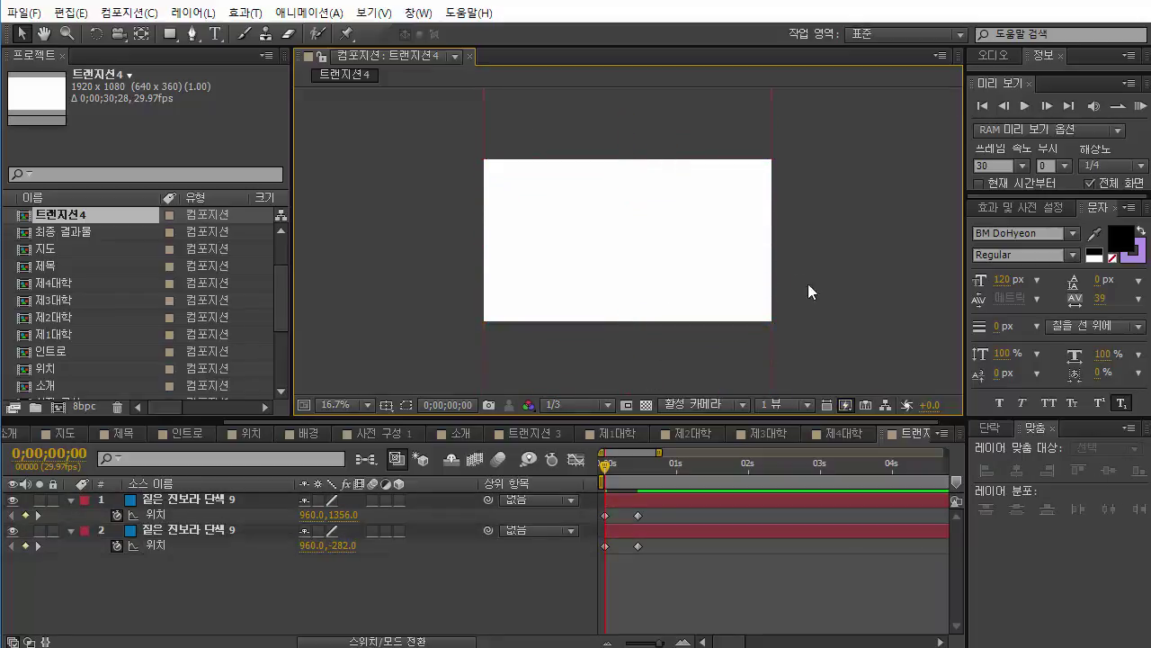
{"action": "left_click_drag", "start_coordinate": [774, 622], "coordinate": [505, 494]}
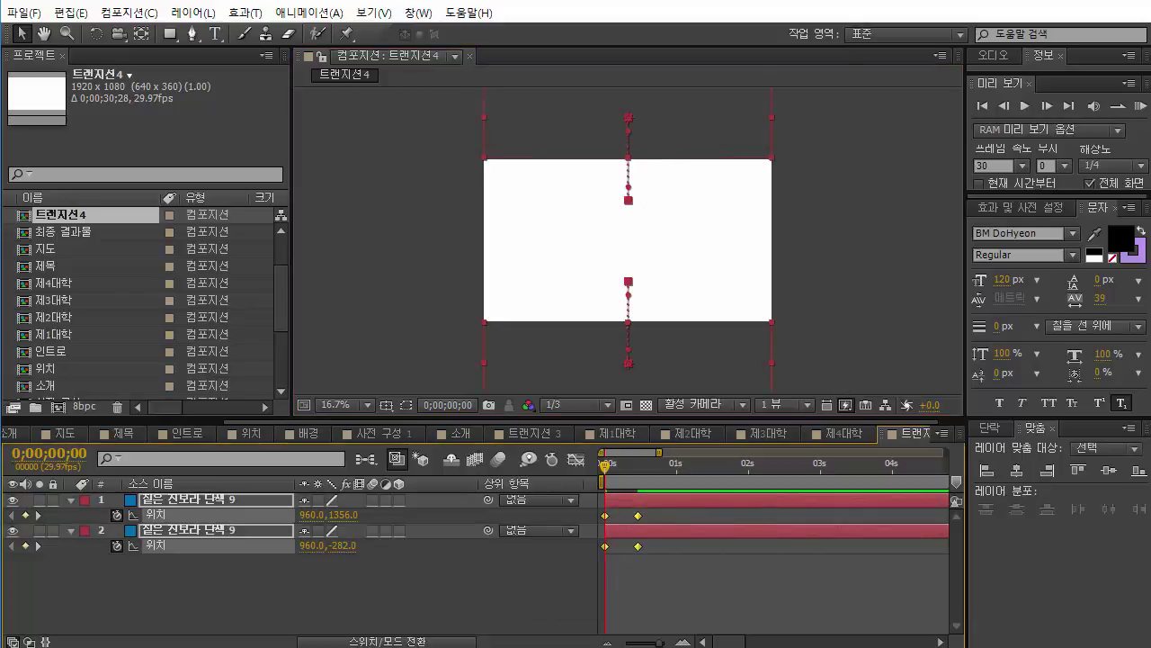
{"action": "key", "text": "F9"}
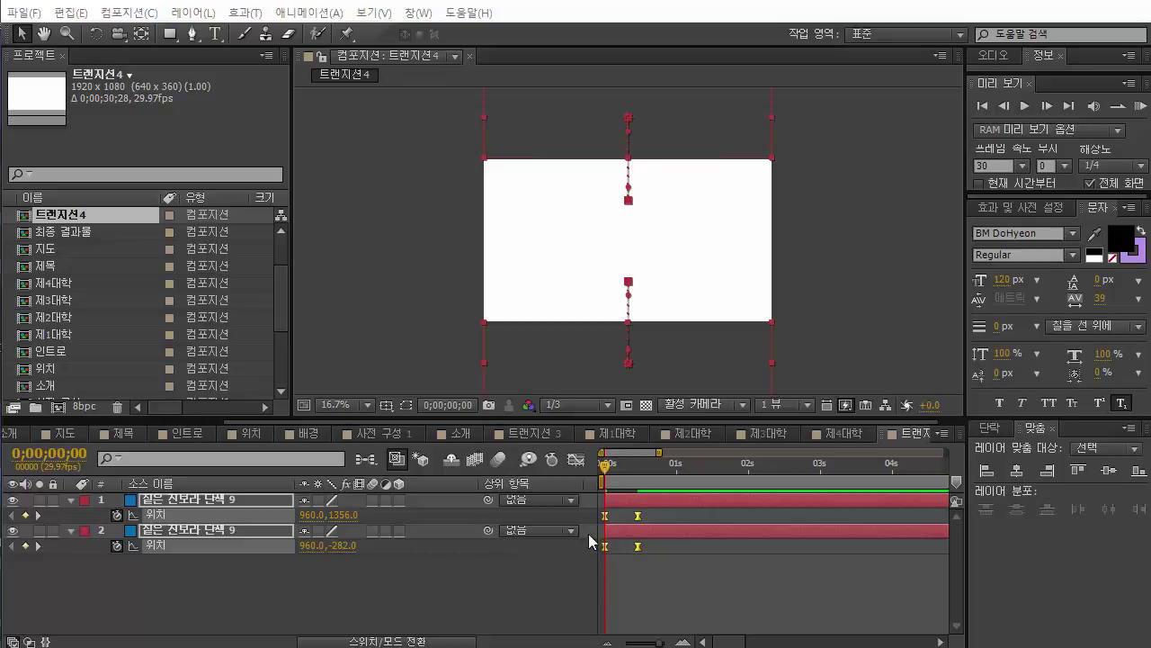
In the speed graph, drag the arrival keyframe's ease influence to 100%.
{"action": "left_click", "coordinate": [577, 459]}
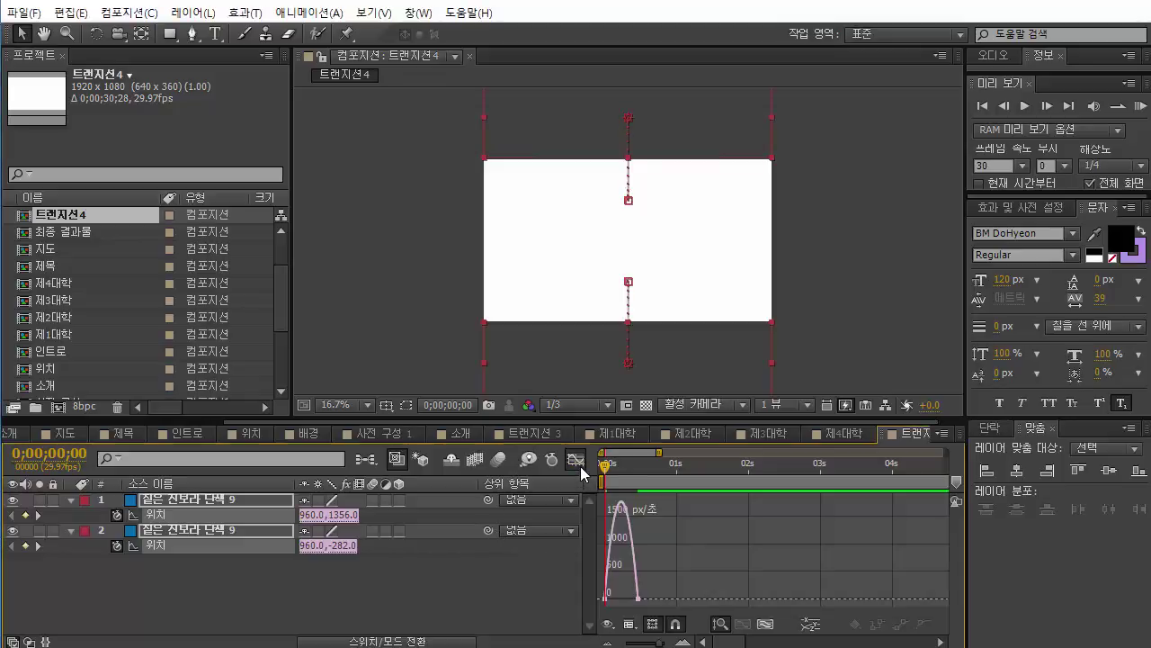
{"action": "left_click", "coordinate": [638, 598]}
{"action": "mouse_move", "coordinate": [627, 598]}
{"action": "left_mouse_down"}
{"action": "mouse_move", "coordinate": [611, 607]}
{"action": "mouse_move", "coordinate": [635, 592]}
{"action": "mouse_move", "coordinate": [620, 595]}
{"action": "left_mouse_up"}
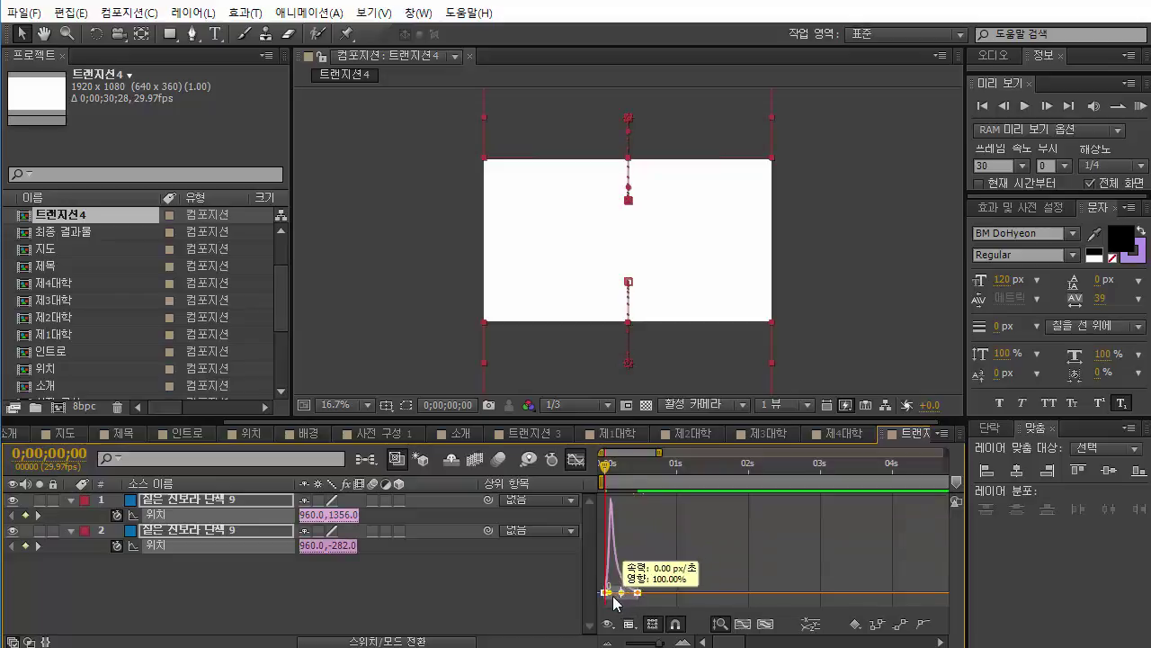
{"action": "left_click", "coordinate": [578, 460]}
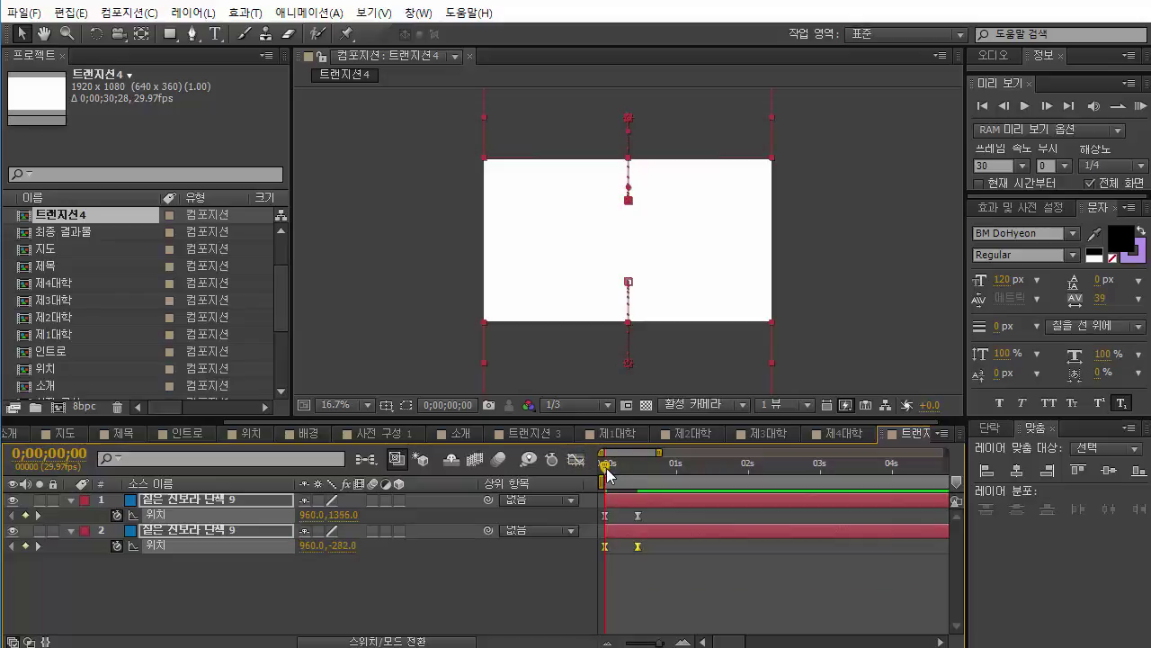
Scrub and preview the blue halves sliding together, then return to the first frame.
{"action": "left_click_drag", "start_coordinate": [607, 466], "coordinate": [627, 468]}
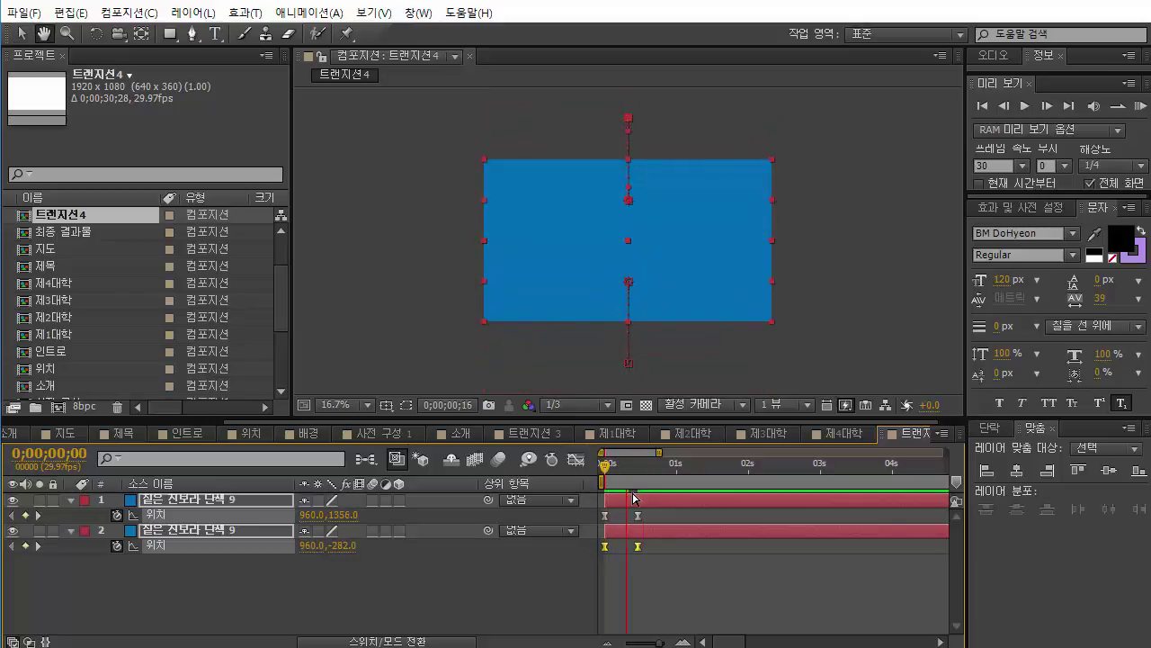
{"action": "key", "text": "space"}
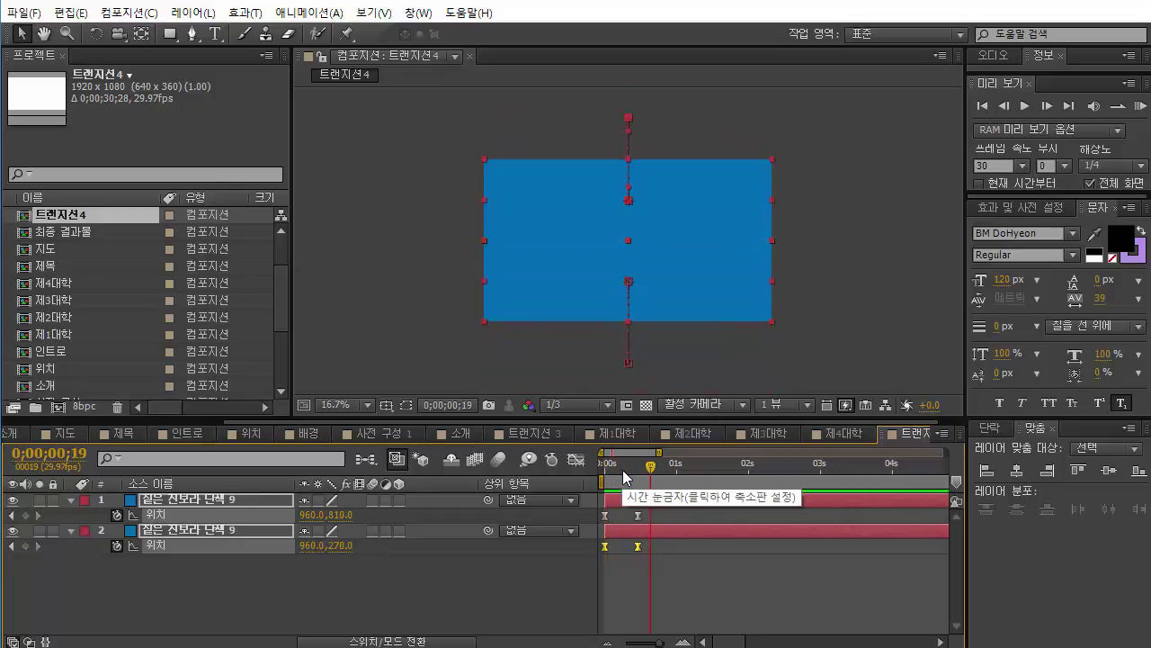
{"action": "left_click", "coordinate": [600, 464]}
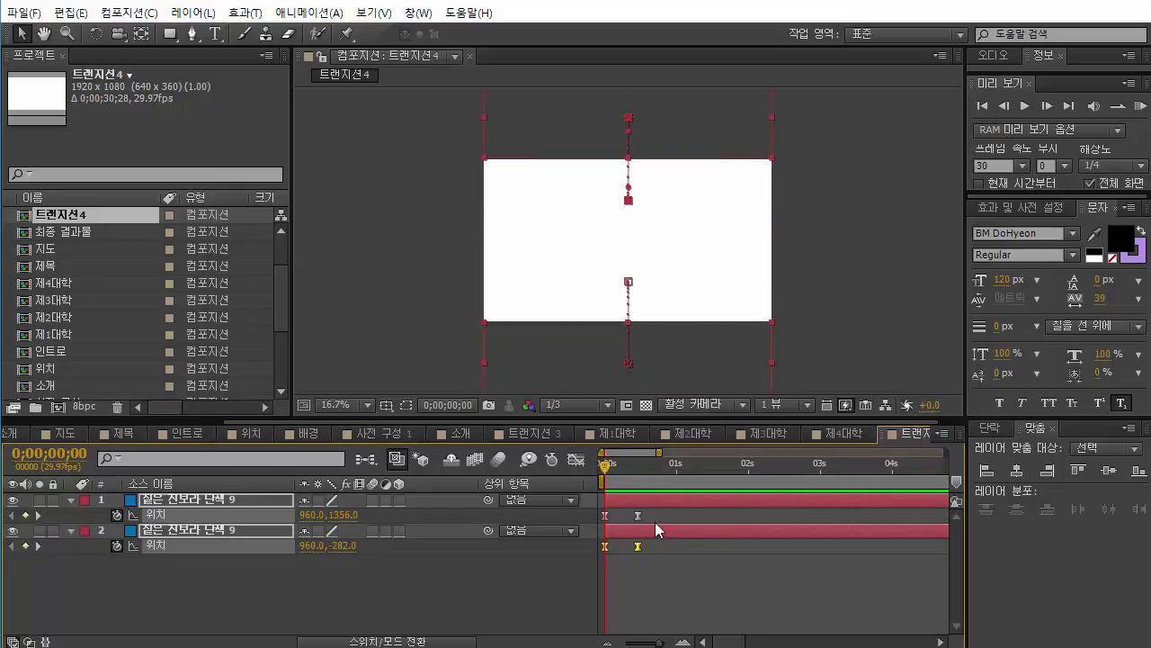
{"action": "left_click", "coordinate": [467, 296]}
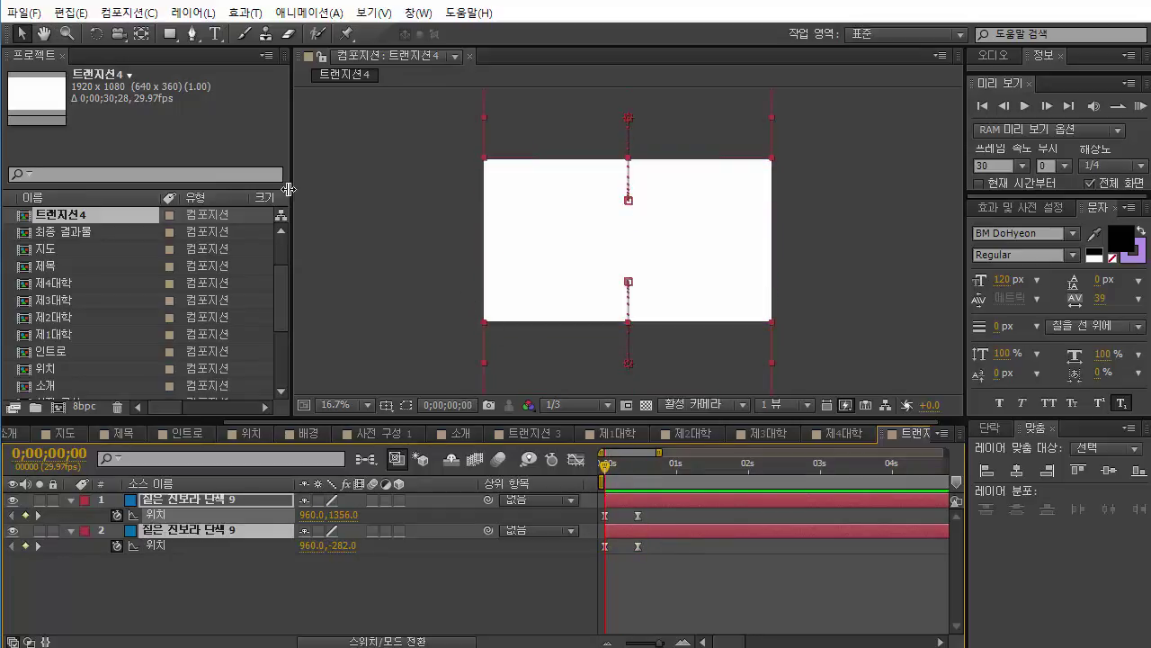
Create a blue 960x1080 solid layer.
{"action": "left_click", "coordinate": [194, 13]}
{"action": "mouse_move", "coordinate": [343, 40]}
{"action": "left_click", "coordinate": [508, 52]}
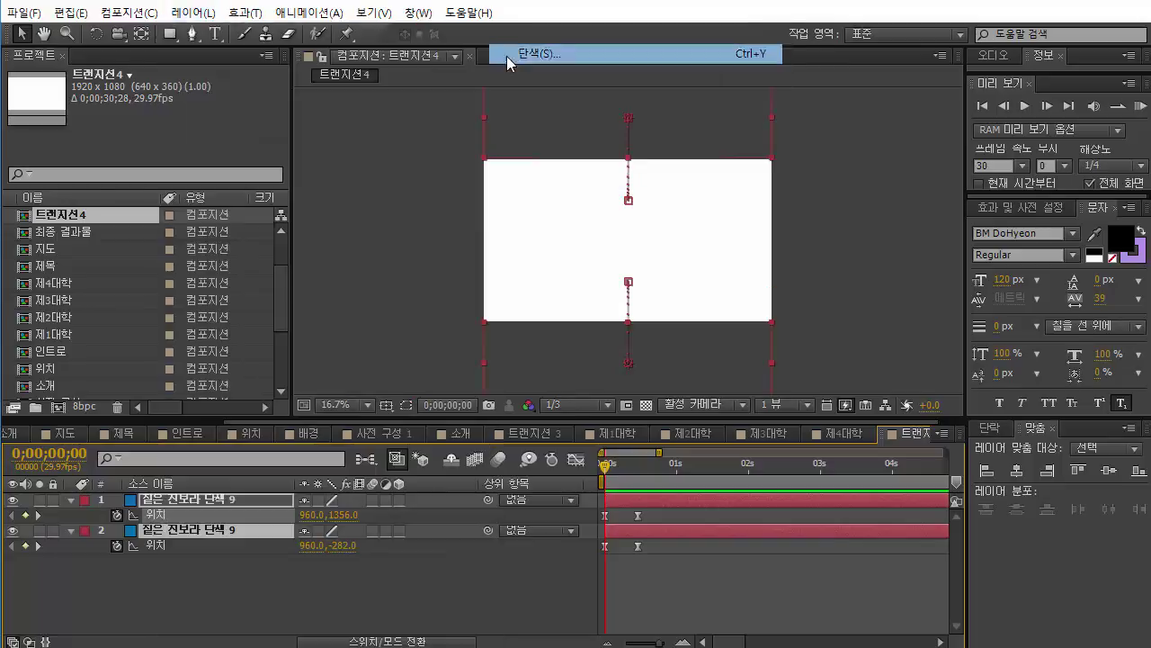
{"action": "key", "text": "Tab"}
{"action": "type", "text": "960"}
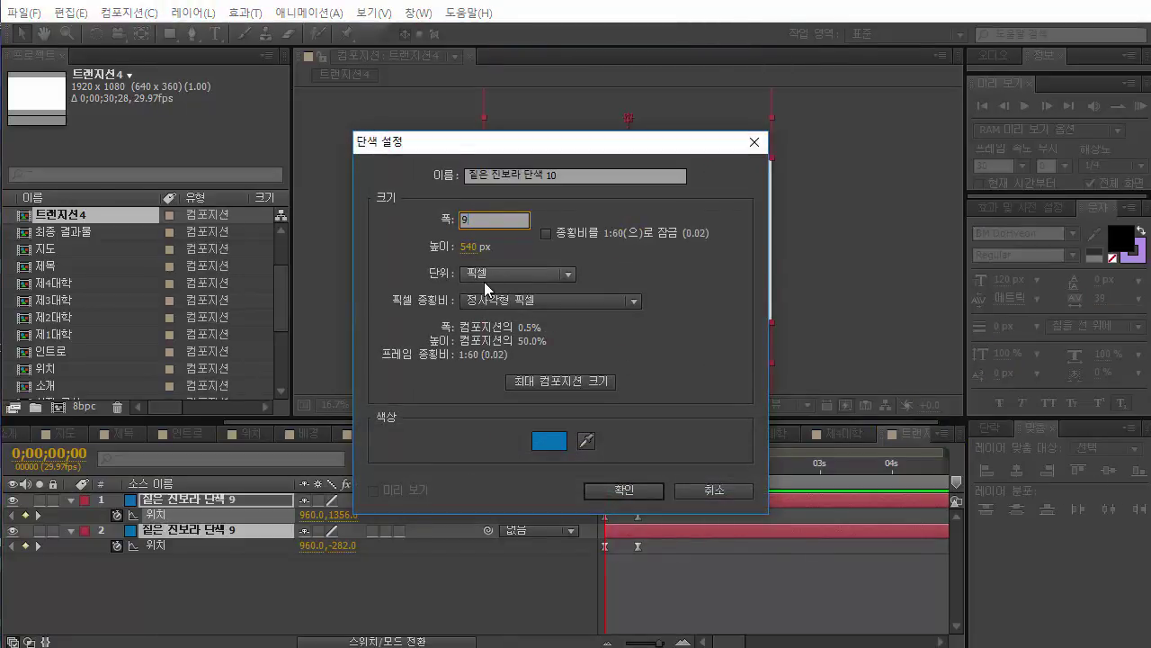
{"action": "key", "text": "Tab"}
{"action": "type", "text": "1080"}
{"action": "key", "text": "Return"}
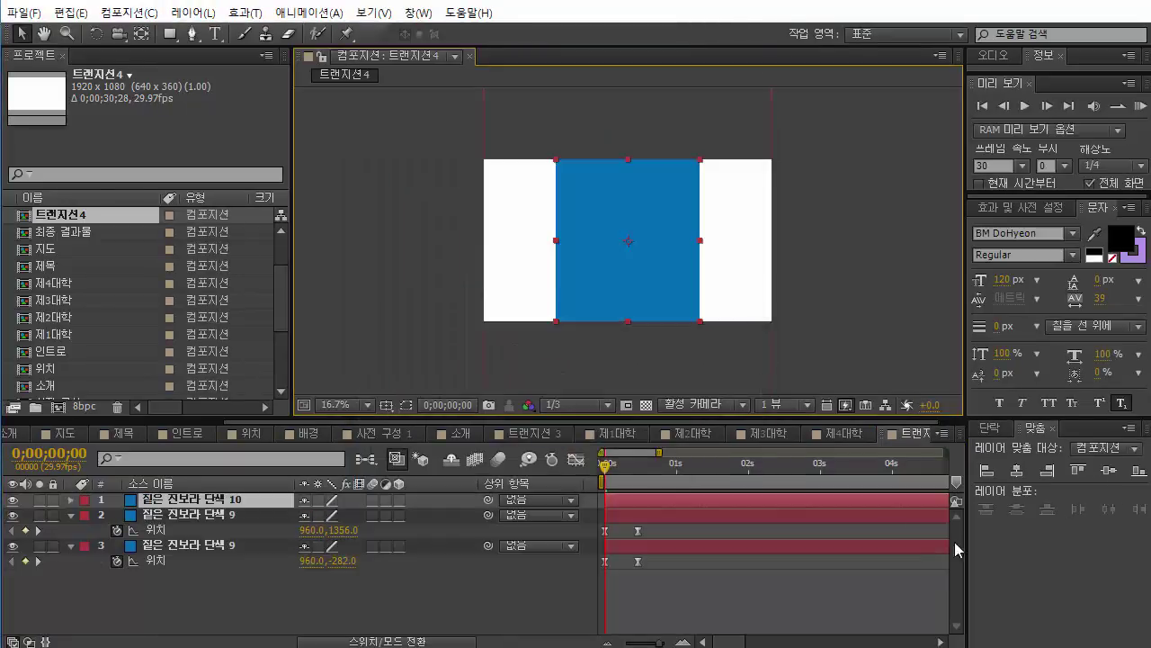
Align the solid left, duplicate it to the right edge, and jump to 0;00;00;14.
{"action": "left_click", "coordinate": [986, 470]}
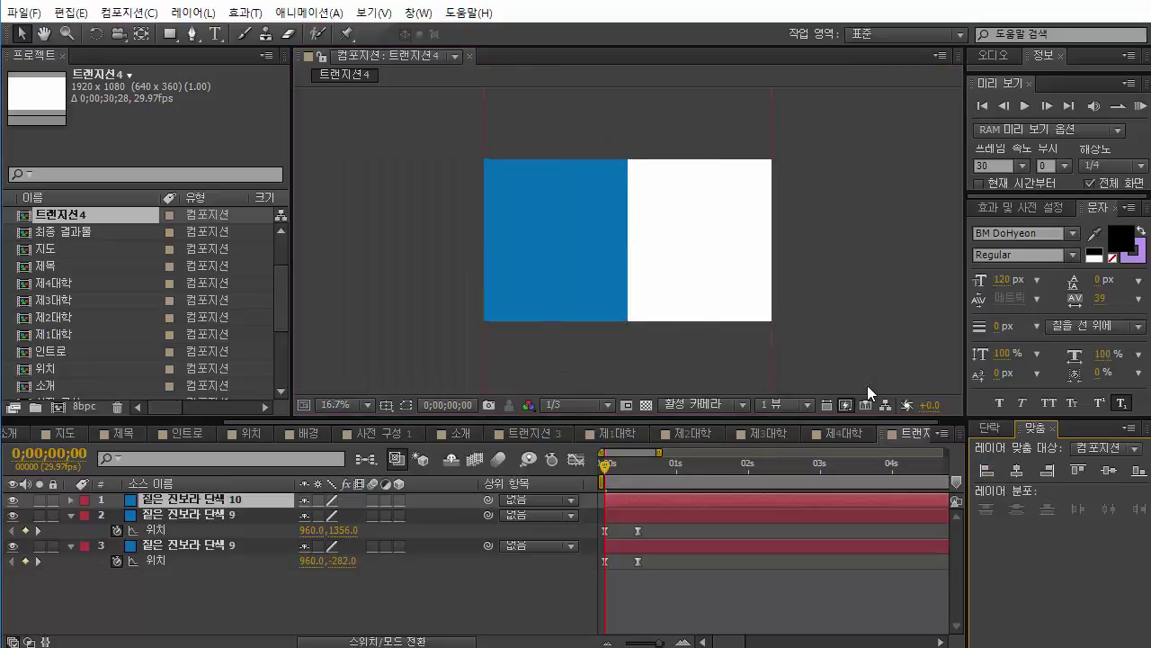
{"action": "key", "text": "ctrl+d"}
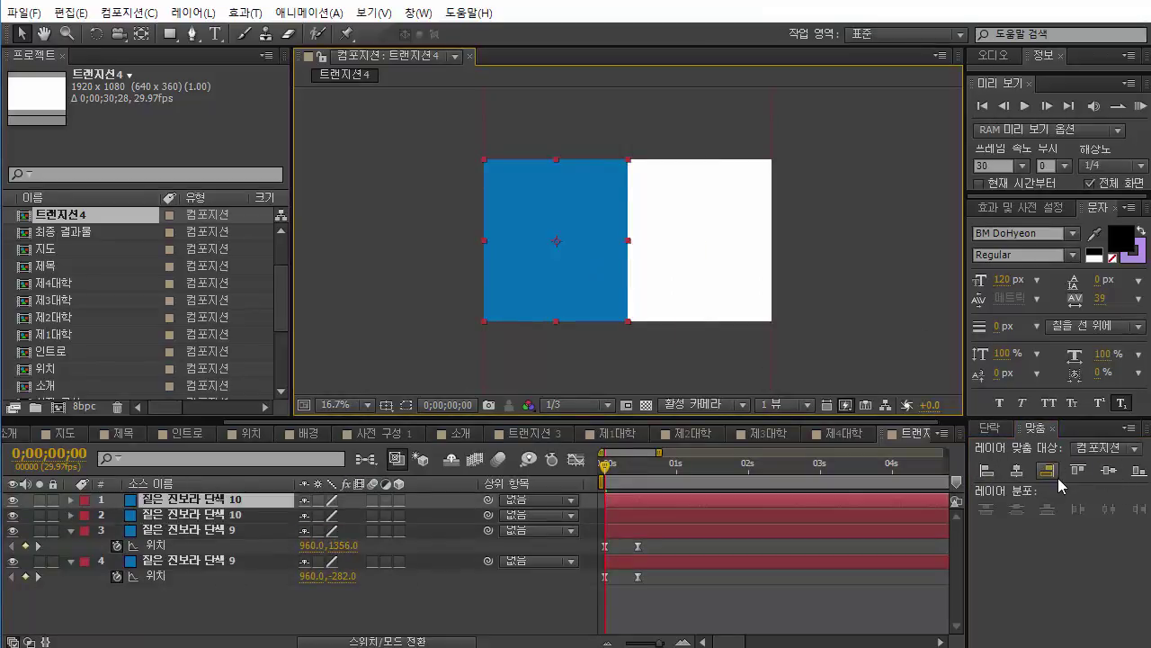
{"action": "left_click", "coordinate": [1048, 470]}
{"action": "left_click", "coordinate": [546, 249], "text": "shift"}
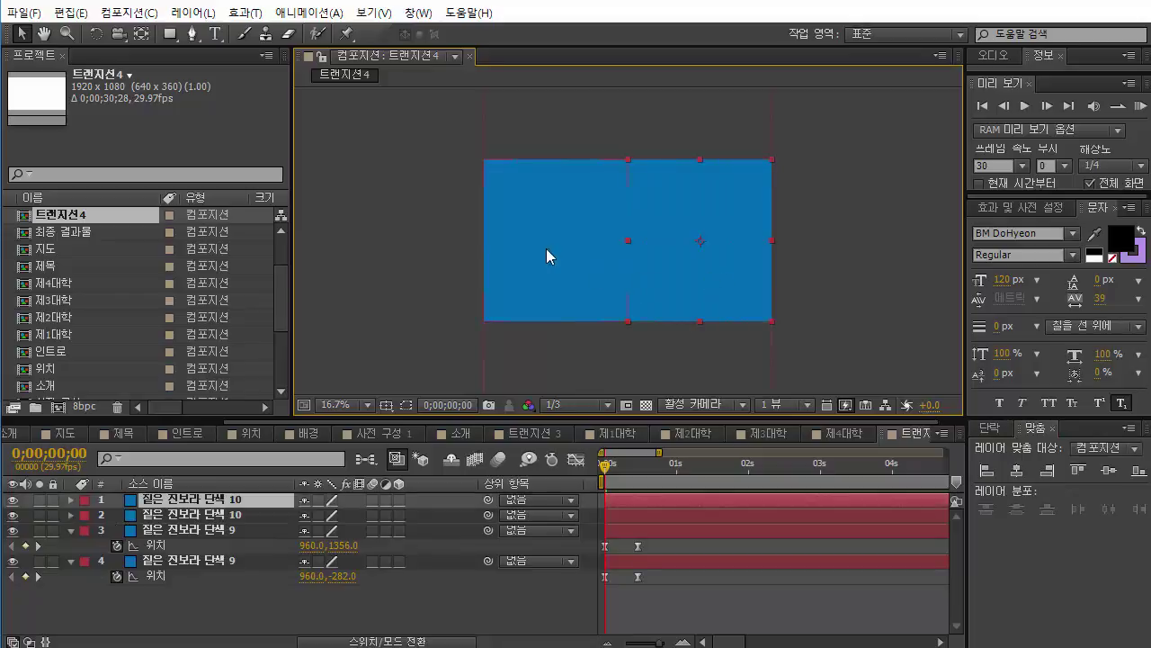
{"action": "left_click", "coordinate": [37, 545]}
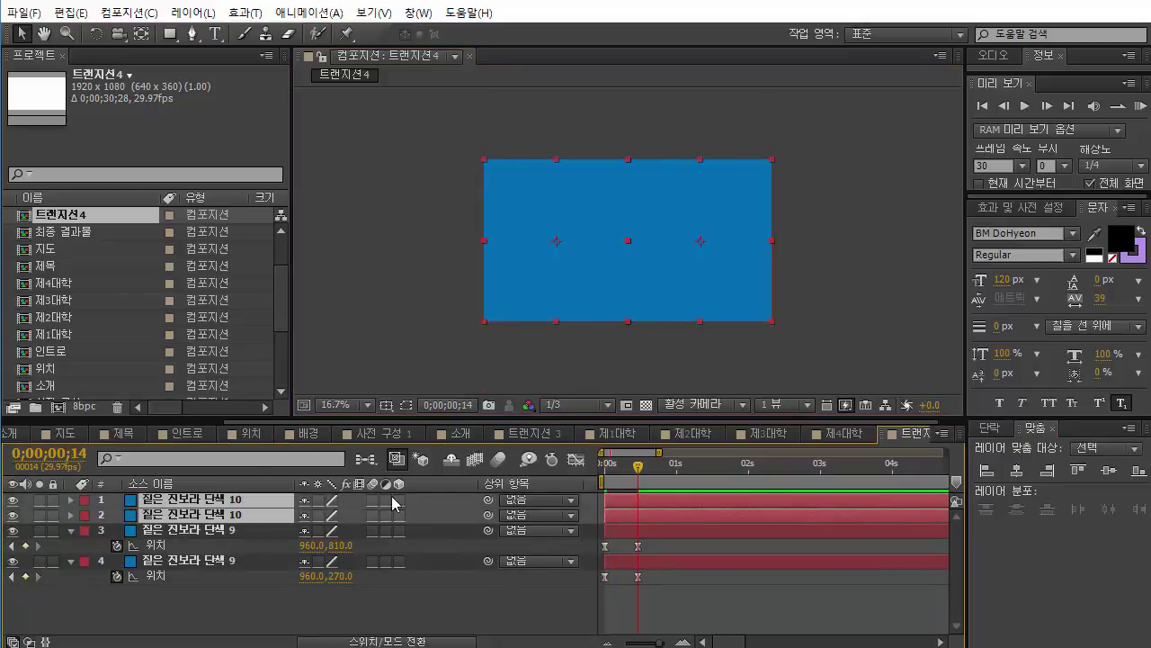
Set Position keyframes on both halves at 0;00;00;14 and 0;00;00;29.
{"action": "key", "text": "p"}
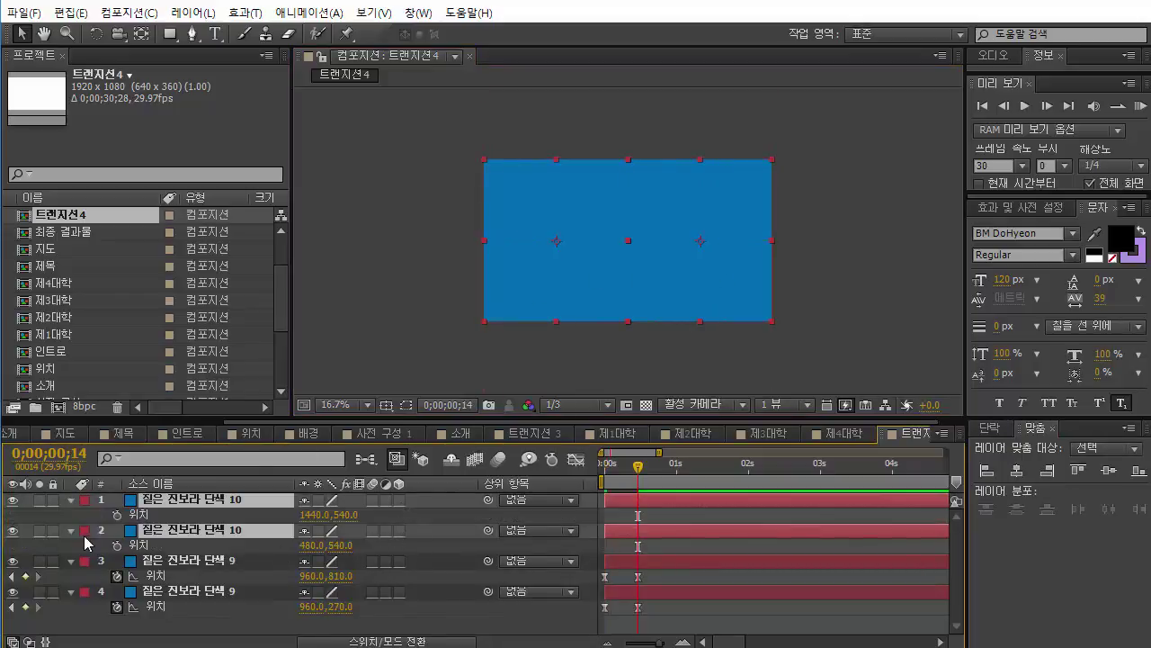
{"action": "left_click", "coordinate": [117, 515]}
{"action": "mouse_move", "coordinate": [641, 468]}
{"action": "left_mouse_down"}
{"action": "mouse_move", "coordinate": [680, 481]}
{"action": "mouse_move", "coordinate": [677, 472]}
{"action": "left_mouse_up"}
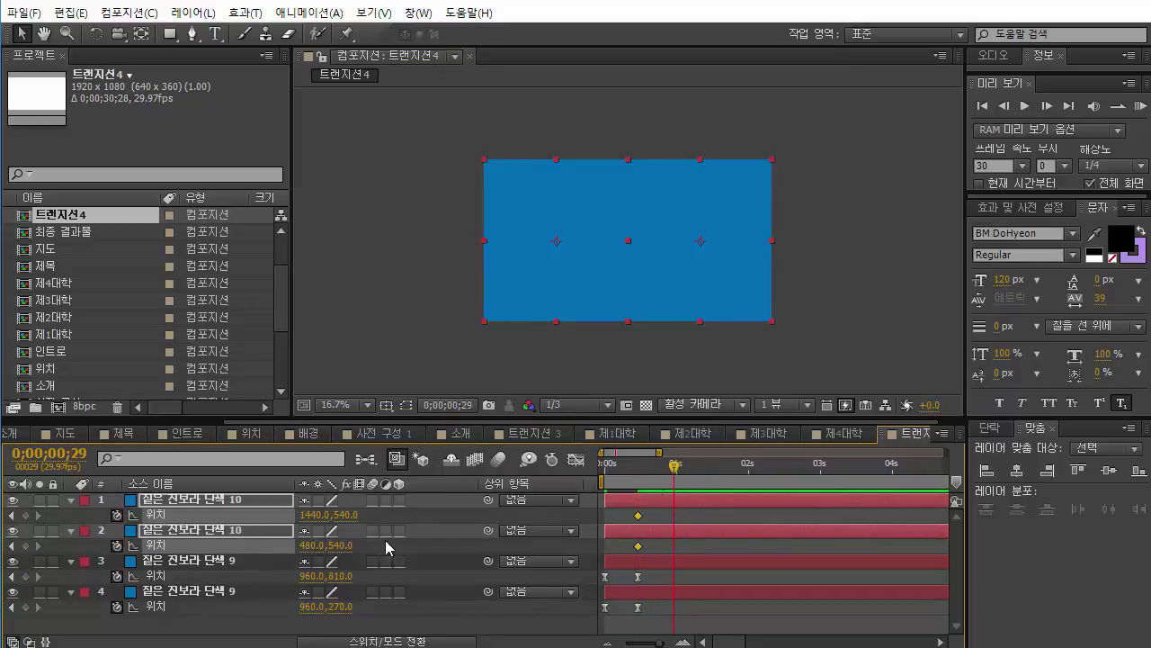
{"action": "left_click", "coordinate": [25, 515]}
At 0;00;00;29, slide the right half past the right edge and the left half past the left edge.
{"action": "left_click", "coordinate": [26, 545]}
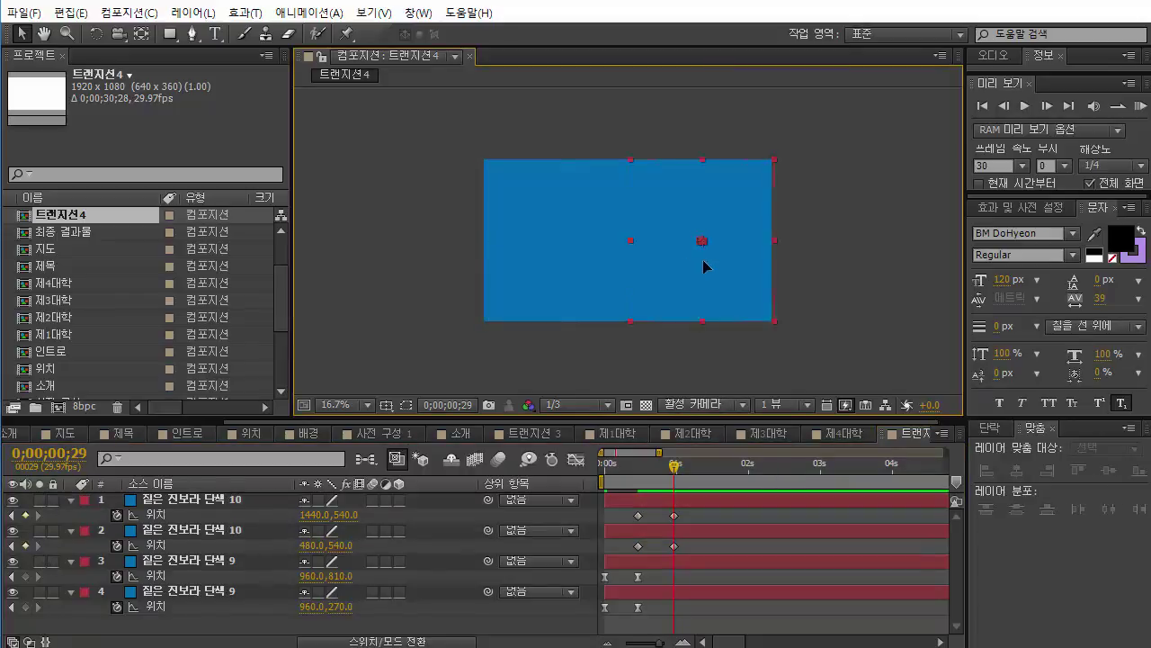
{"action": "left_click_drag", "start_coordinate": [701, 264], "coordinate": [792, 267]}
{"action": "right_click", "coordinate": [795, 269]}
{"action": "left_click", "coordinate": [799, 266]}
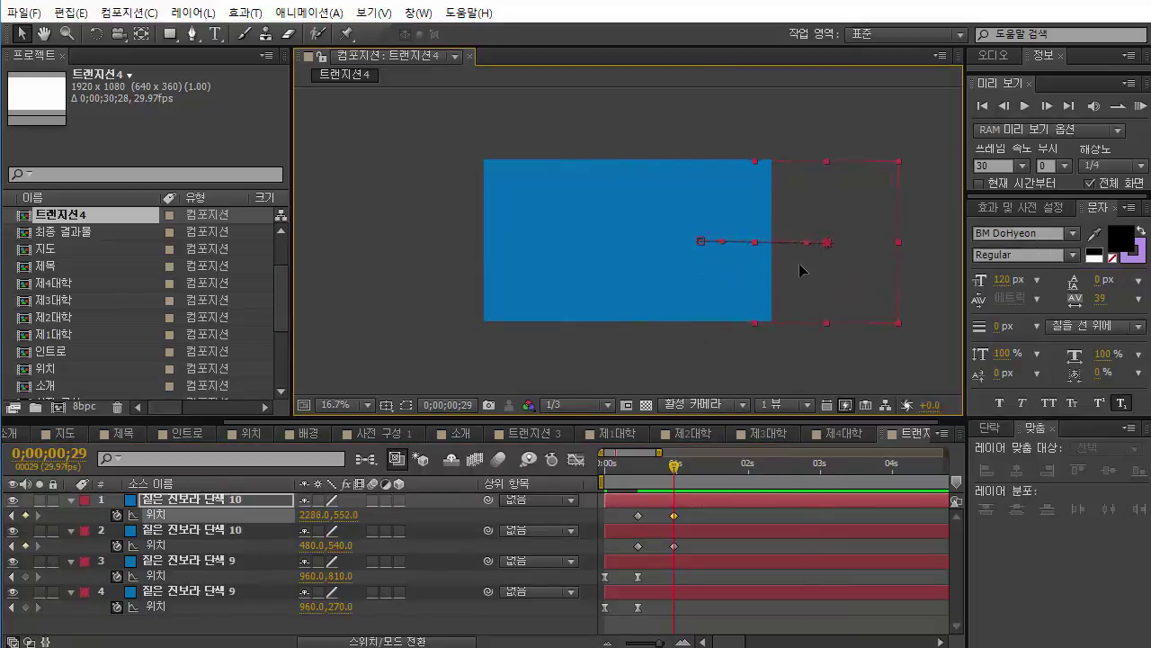
{"action": "left_click_drag", "start_coordinate": [531, 259], "coordinate": [423, 249]}
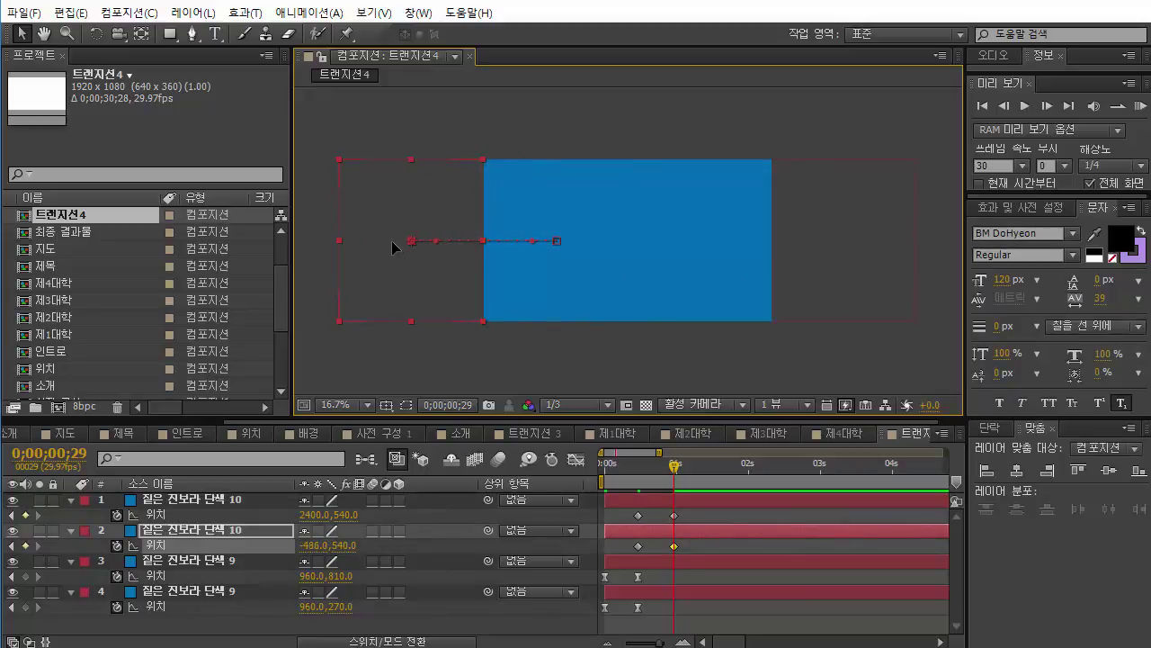
{"action": "right_click", "coordinate": [475, 274]}
{"action": "left_click", "coordinate": [478, 276]}
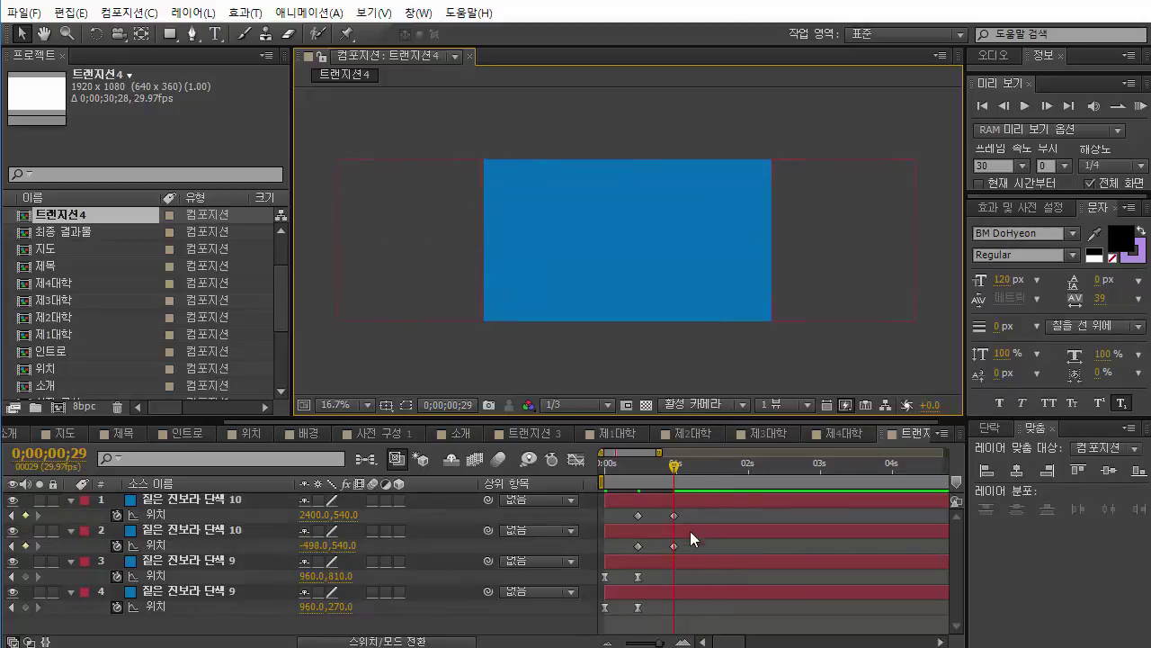
Apply Easy Ease to the four Position keyframes and preview the slide.
{"action": "left_click_drag", "start_coordinate": [681, 539], "coordinate": [629, 508]}
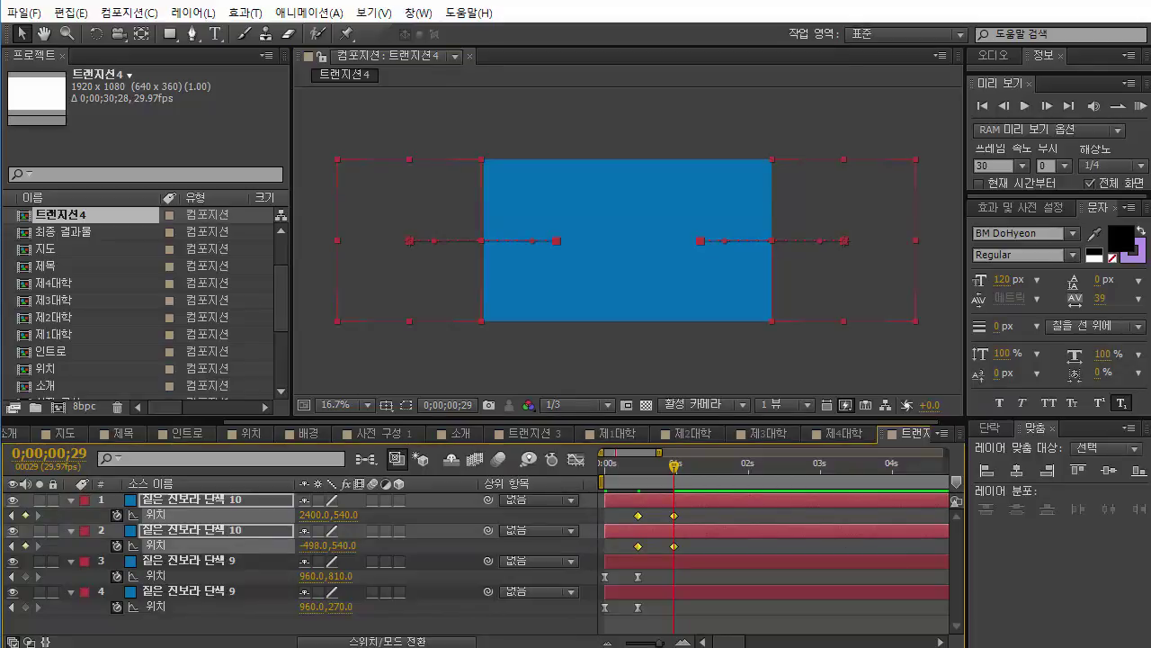
{"action": "key", "text": "ctrl+alt+a"}
{"action": "key", "text": "F9"}
{"action": "key", "text": "ctrl+shift+a"}
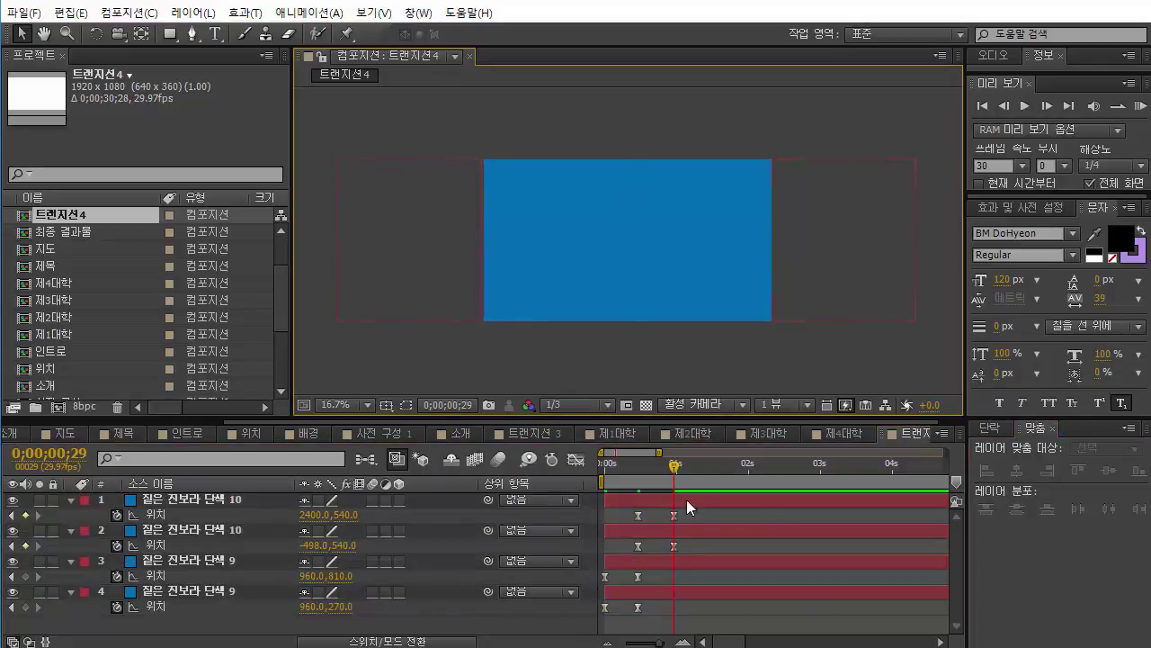
{"action": "key", "text": "KP_0"}
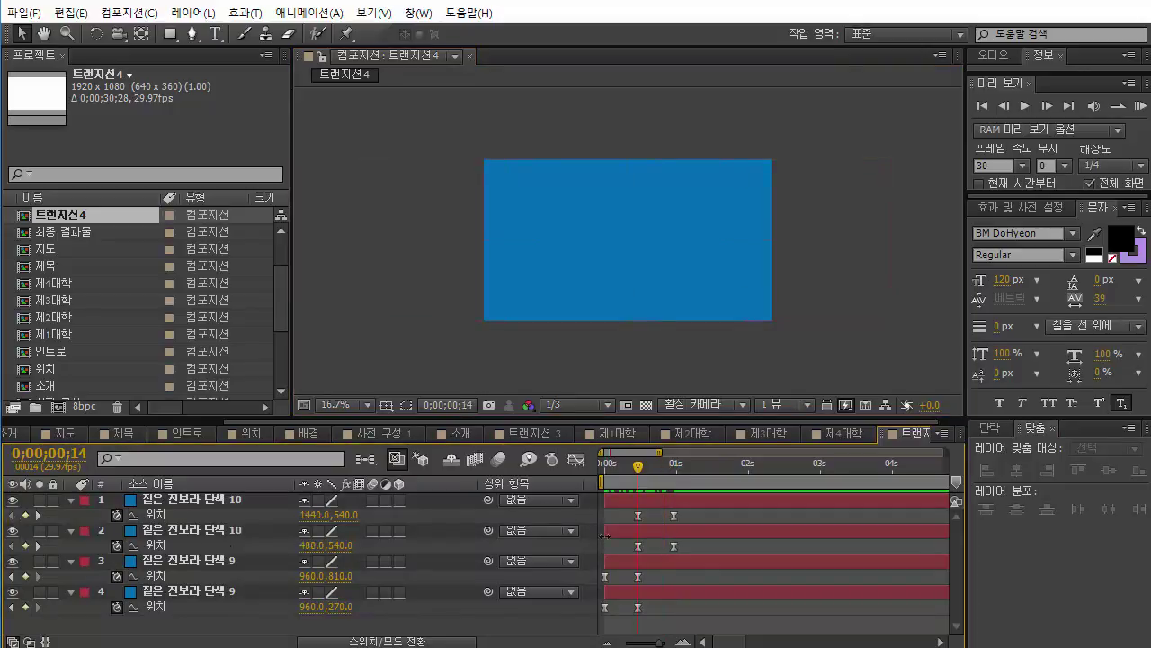
Delete the extra duplicate solids, keeping four blue layers.
{"action": "left_click_drag", "start_coordinate": [641, 505], "coordinate": [686, 589]}
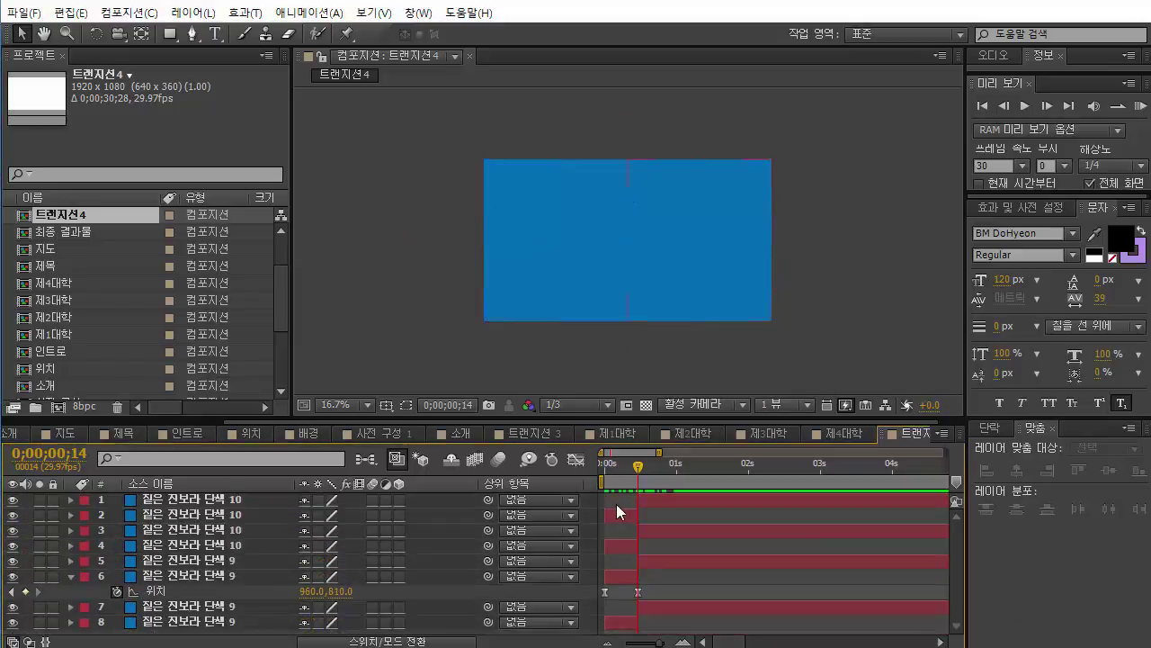
{"action": "left_click", "coordinate": [618, 515]}
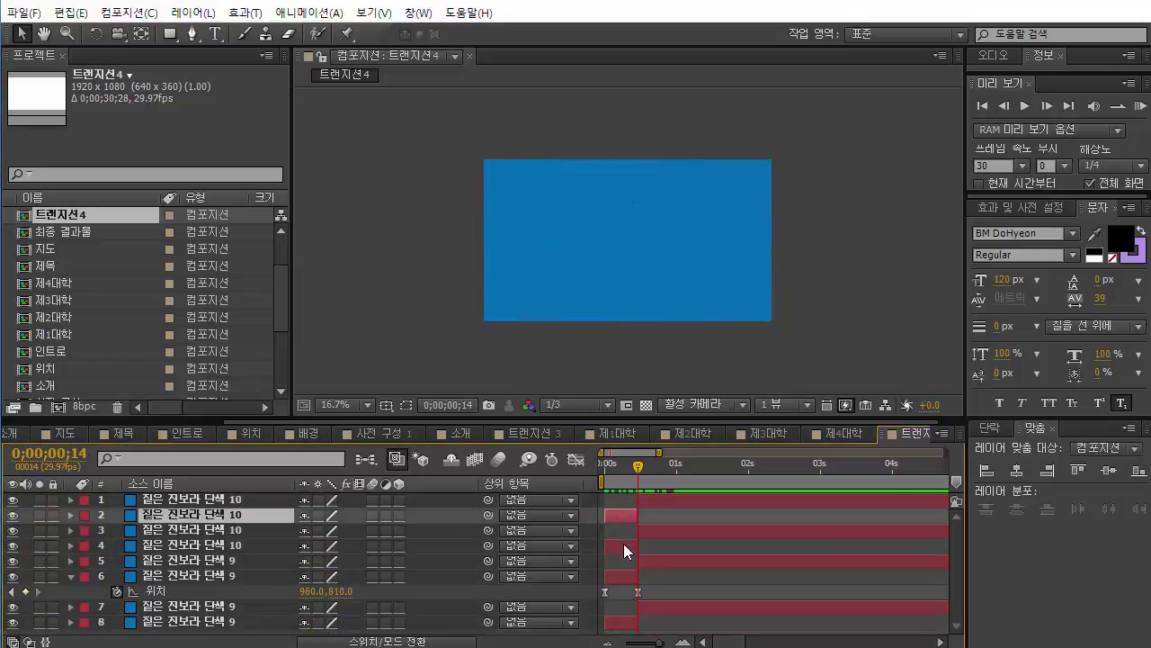
{"action": "left_click", "coordinate": [623, 544], "text": "shift"}
{"action": "key", "text": "Delete"}
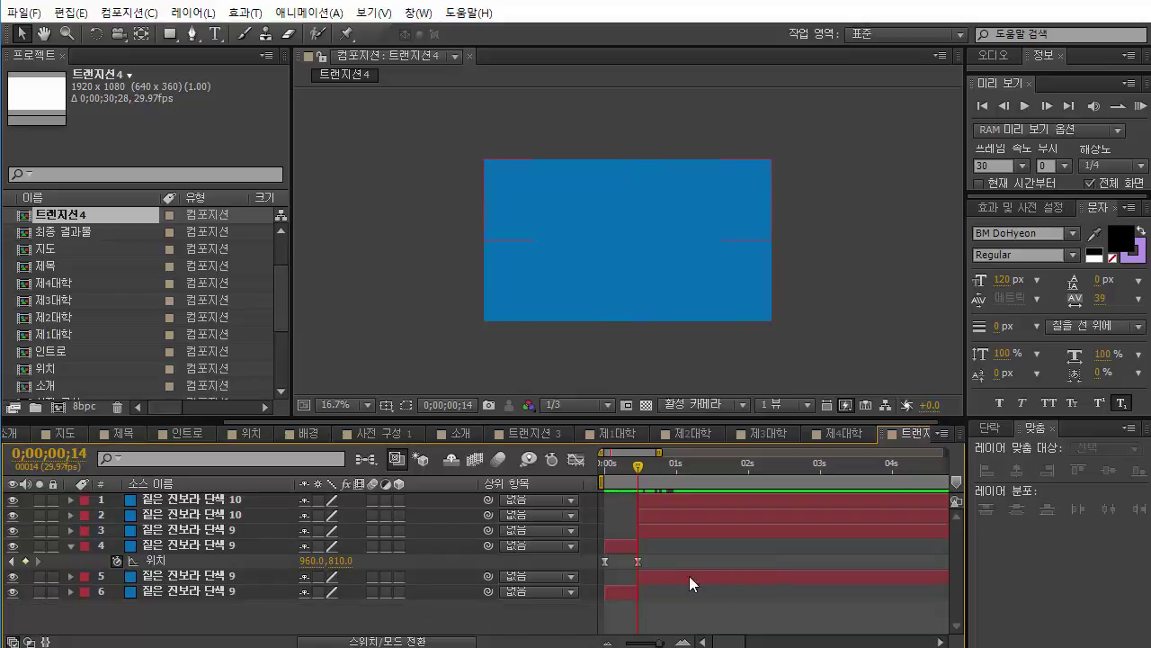
{"action": "left_click", "coordinate": [665, 530]}
{"action": "left_click", "coordinate": [672, 576], "text": "shift"}
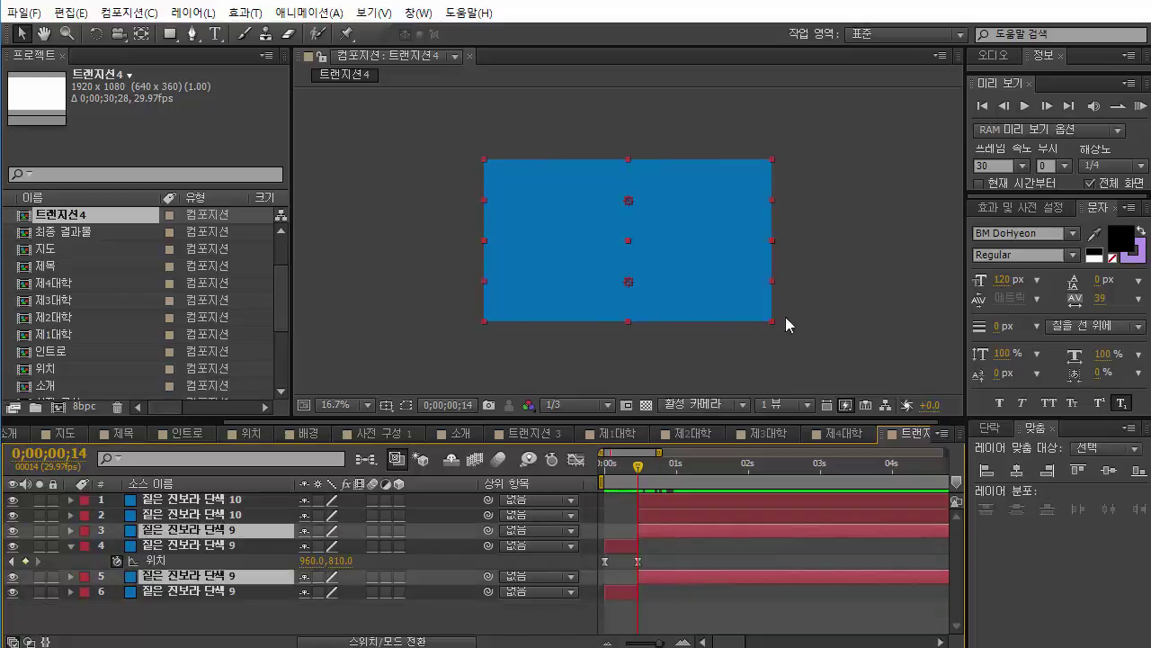
{"action": "key", "text": "Delete"}
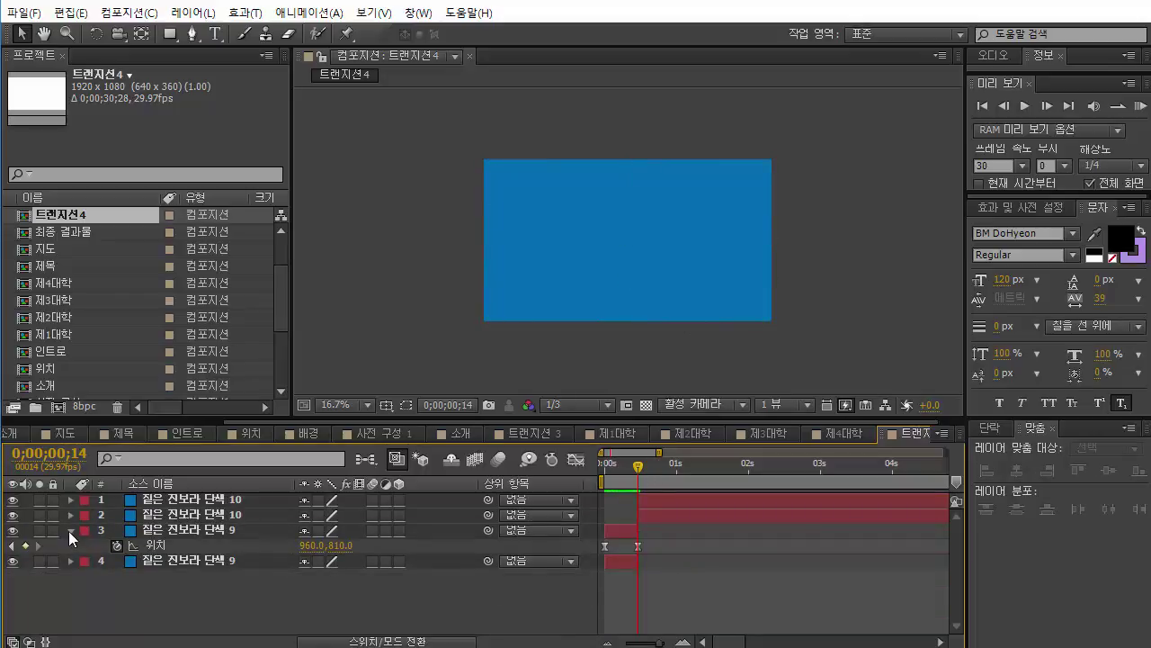
Collapse the layer properties, preview the transition, and return to 0;00;00;13.
{"action": "left_click", "coordinate": [69, 530]}
{"action": "key", "text": "KP_0"}
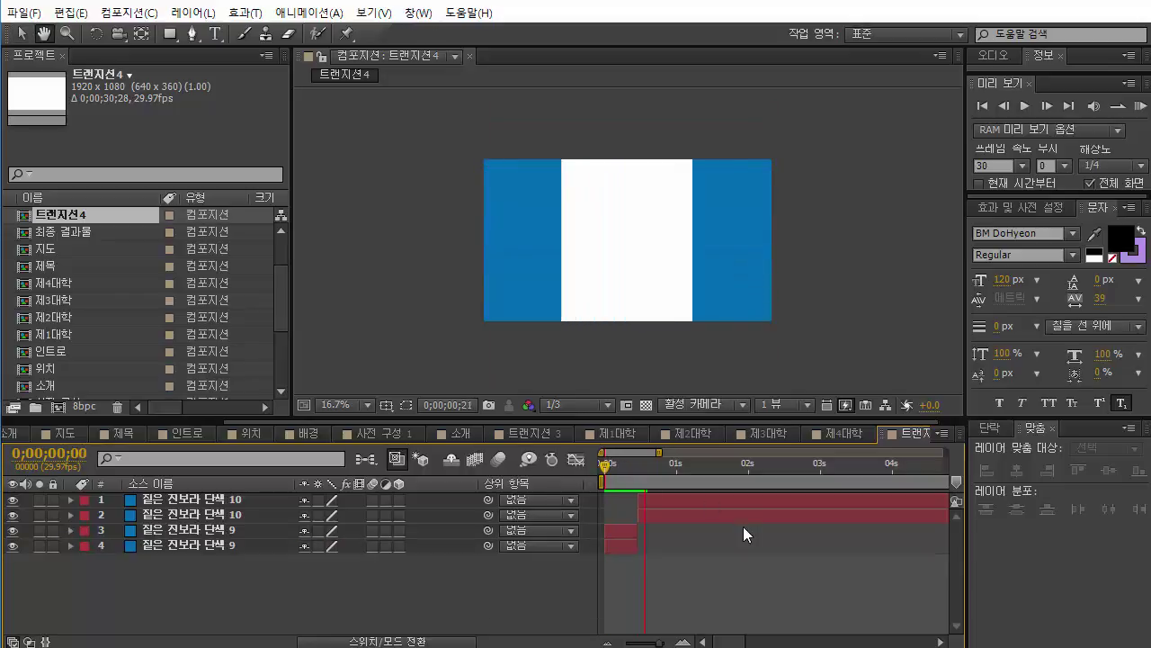
{"action": "left_click_drag", "start_coordinate": [641, 464], "coordinate": [639, 468]}
{"action": "left_click", "coordinate": [180, 514]}
Drag the halves' speed-graph influence to about 96.67% for a sharp early peak.
{"action": "left_click", "coordinate": [180, 500], "text": "shift"}
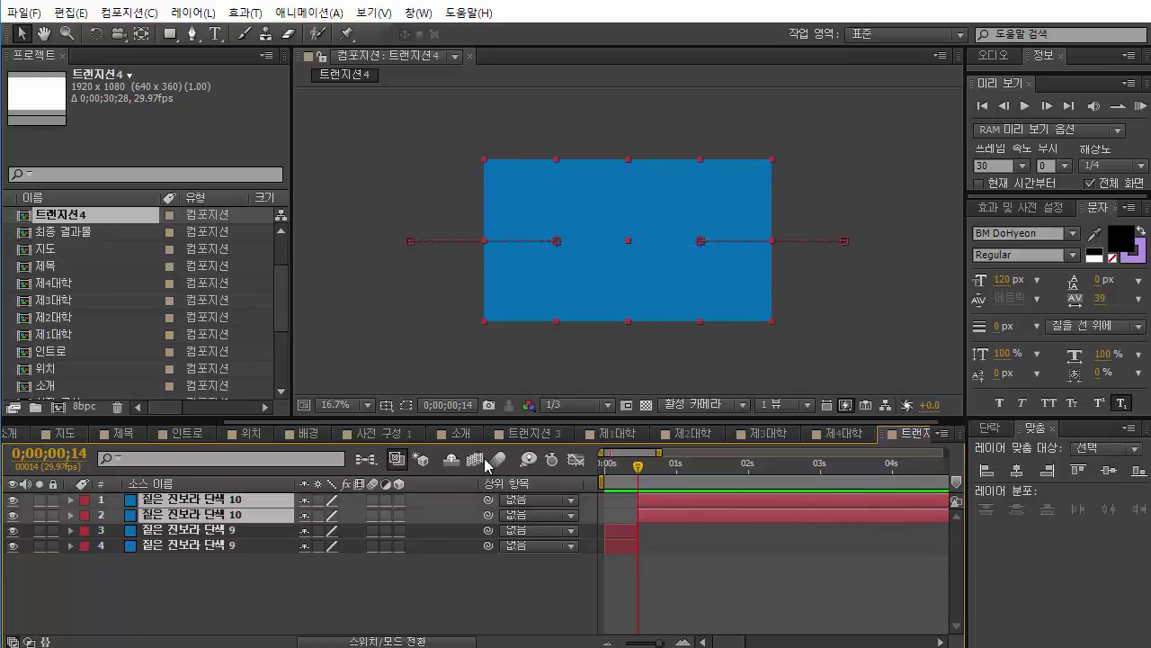
{"action": "key", "text": "p"}
{"action": "left_click_drag", "start_coordinate": [693, 558], "coordinate": [617, 483]}
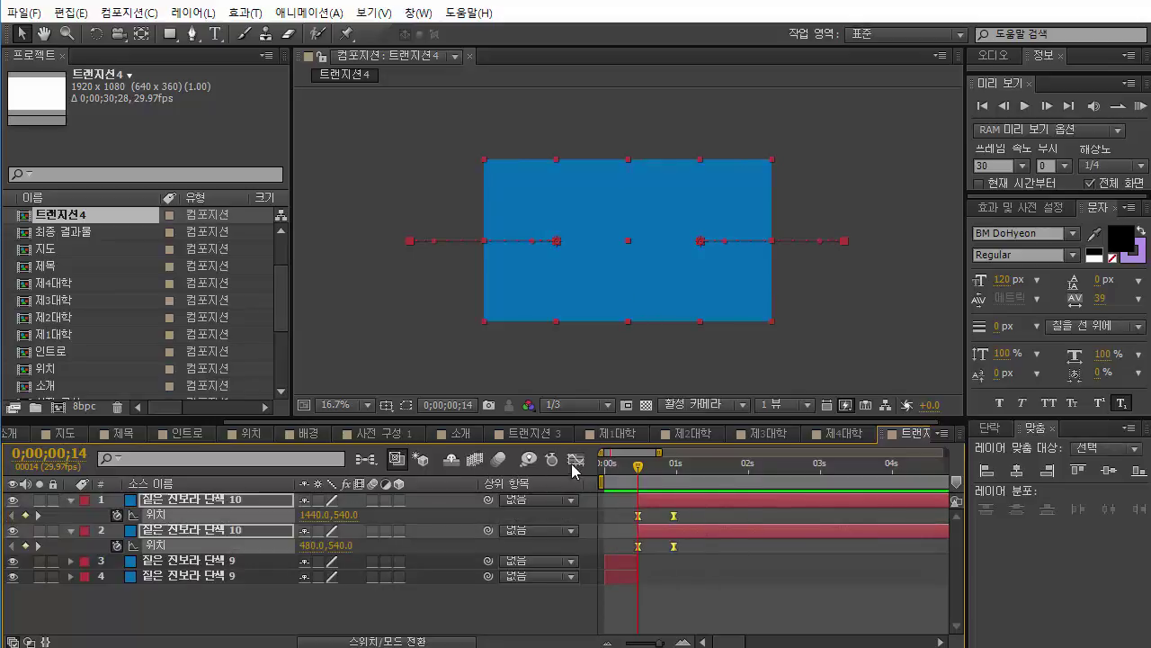
{"action": "left_click", "coordinate": [575, 461]}
{"action": "left_click", "coordinate": [672, 600]}
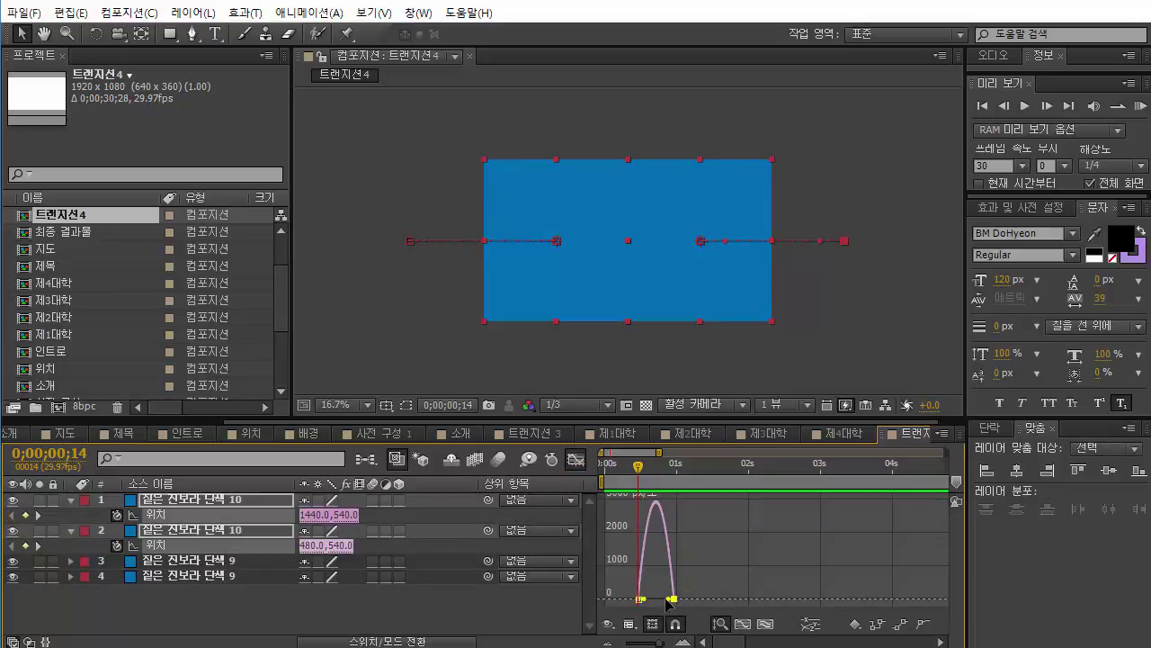
{"action": "left_click_drag", "start_coordinate": [665, 598], "coordinate": [667, 585]}
{"action": "left_click", "coordinate": [576, 459]}
Preview the eased slide-out and return to frame 0.
{"action": "left_click", "coordinate": [689, 522]}
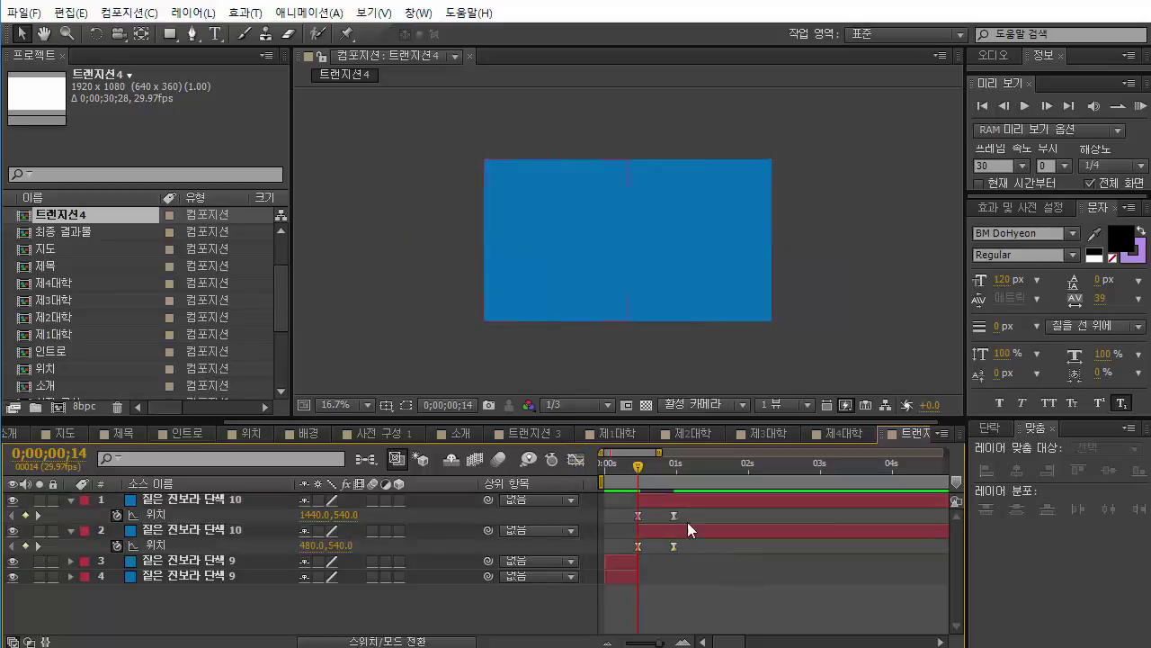
{"action": "key", "text": "space"}
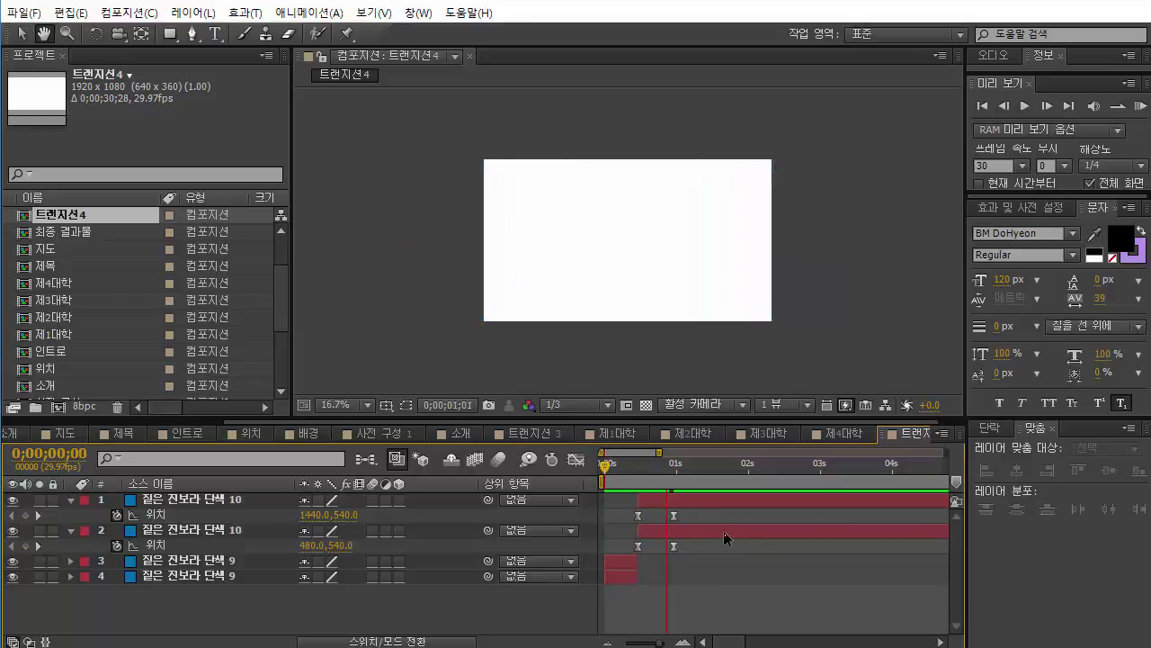
{"action": "key", "text": "Home"}
Enable motion blur on all four solids and for the composition.
{"action": "left_click", "coordinate": [148, 530]}
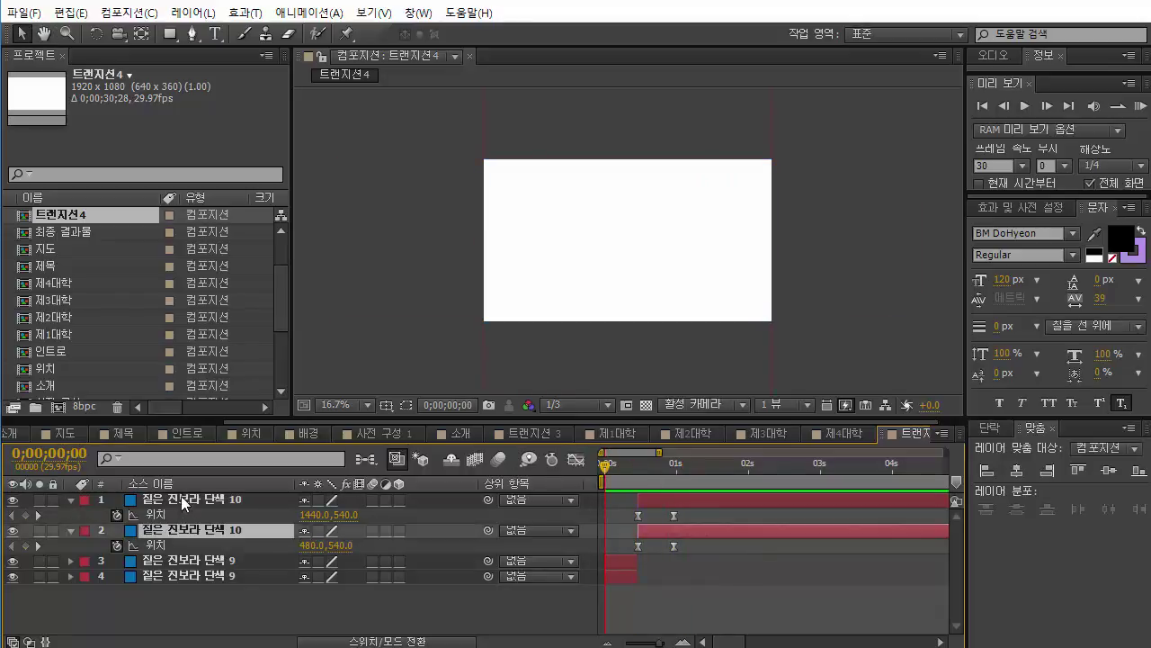
{"action": "left_click", "coordinate": [180, 498], "text": "shift"}
{"action": "left_click", "coordinate": [71, 530]}
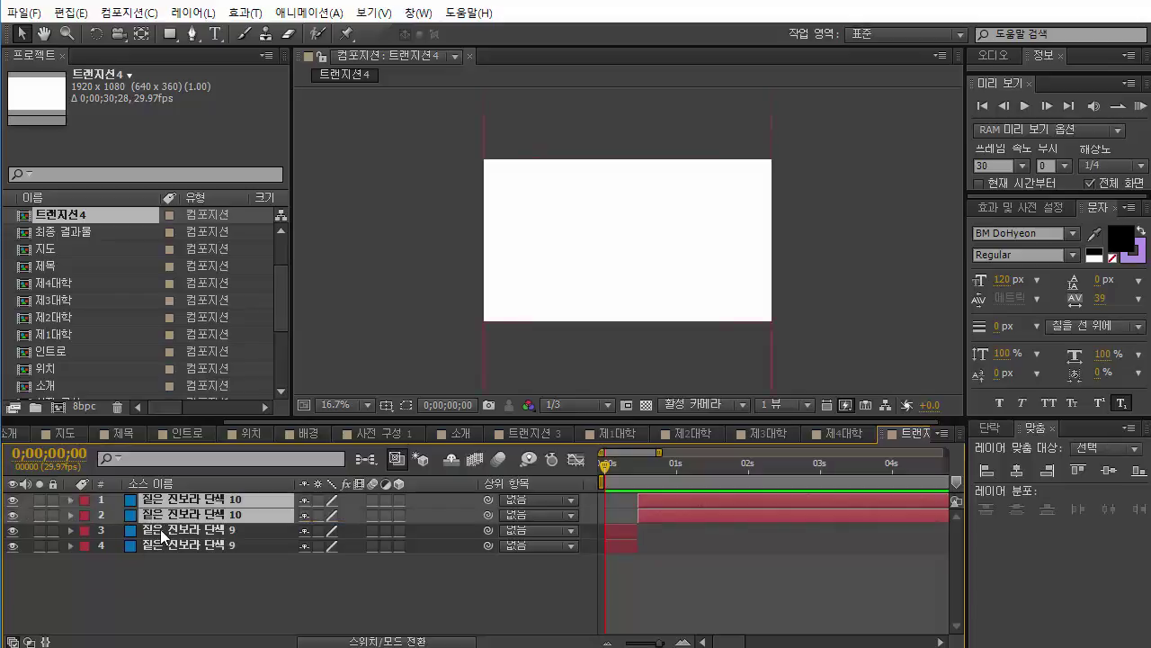
{"action": "key", "text": "ctrl+a"}
{"action": "left_click_drag", "start_coordinate": [370, 501], "coordinate": [372, 545]}
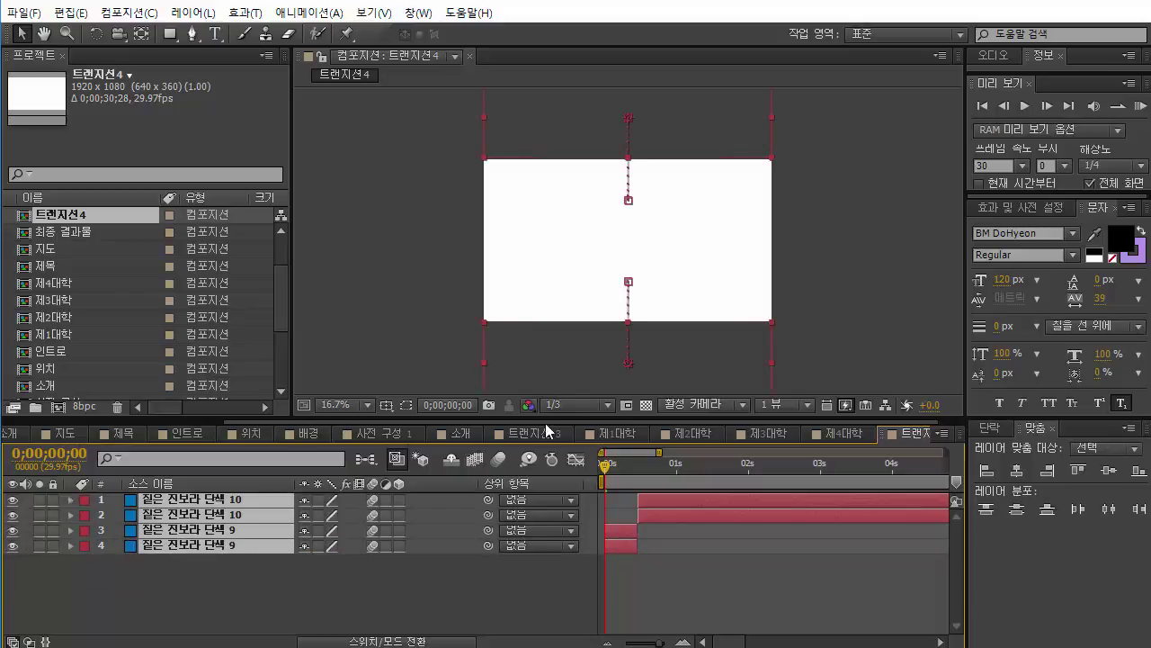
{"action": "left_click", "coordinate": [502, 457]}
{"action": "left_click", "coordinate": [748, 596]}
Preview the finished blue split transition.
{"action": "key", "text": "space"}
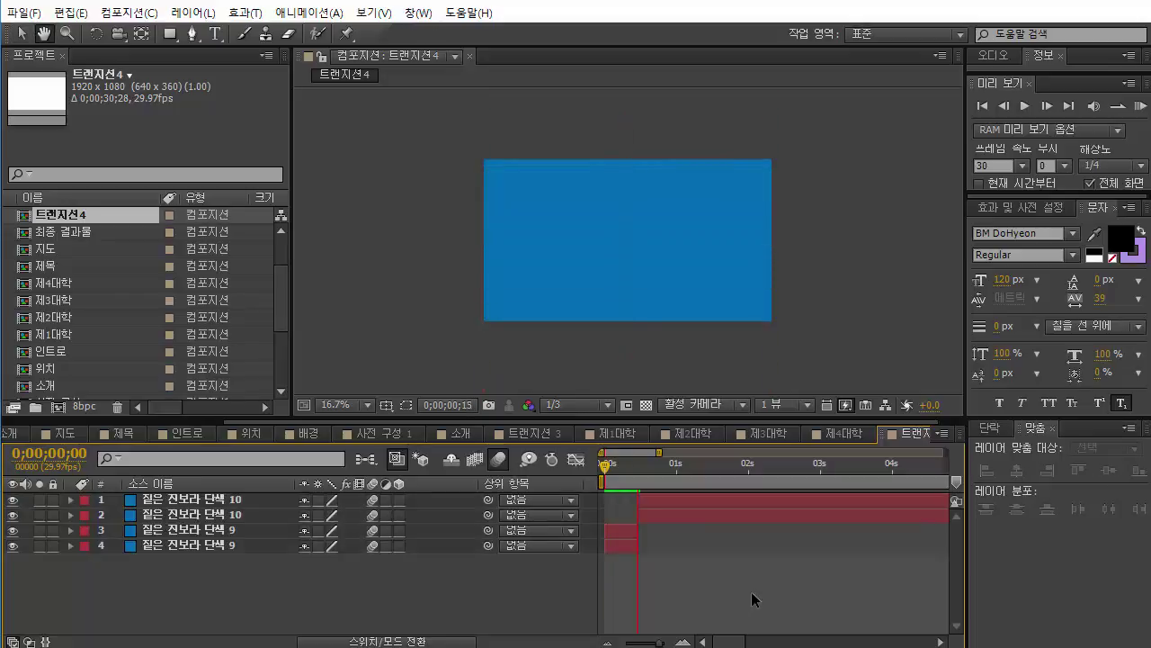
{"action": "key", "text": "space"}
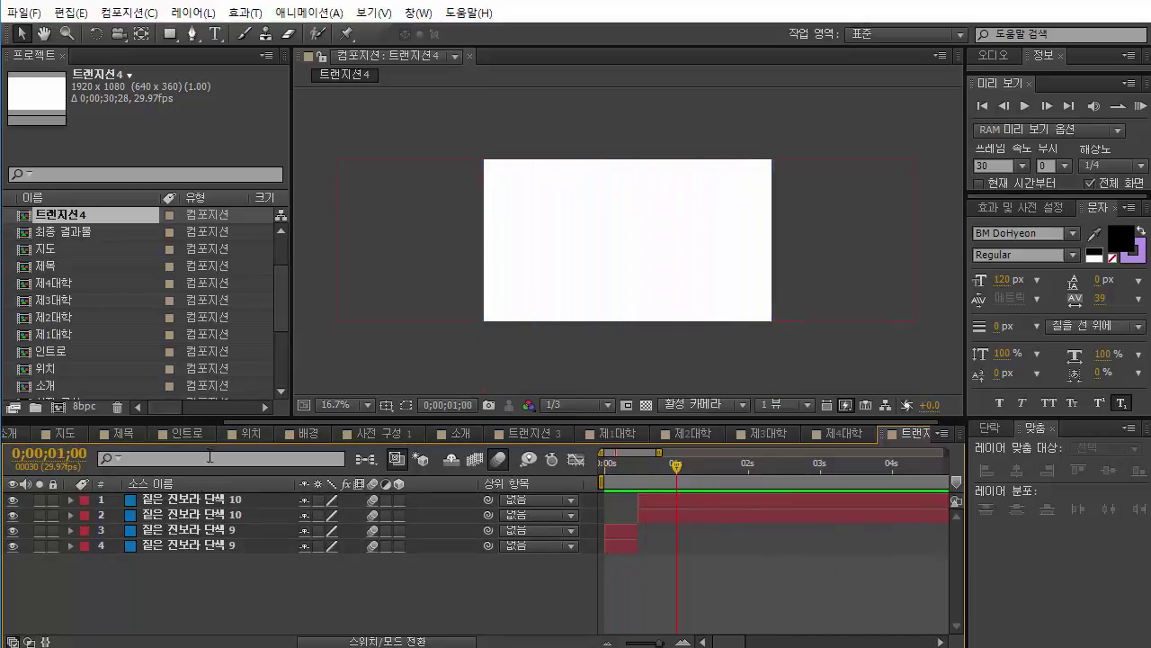
{"action": "scroll", "coordinate": [90, 364], "scroll_direction": "down", "scroll_amount": 2}
Open 메인 and set its duration to 0;02;30;28.
{"action": "double_click", "coordinate": [68, 332]}
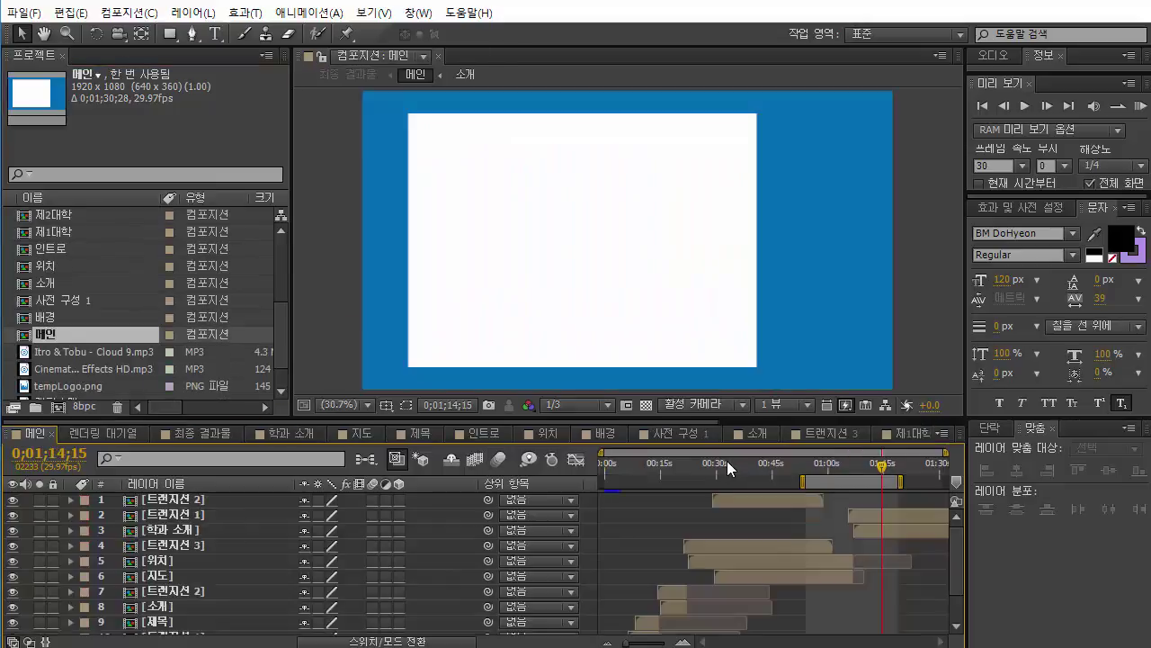
{"action": "left_click_drag", "start_coordinate": [727, 460], "coordinate": [943, 462]}
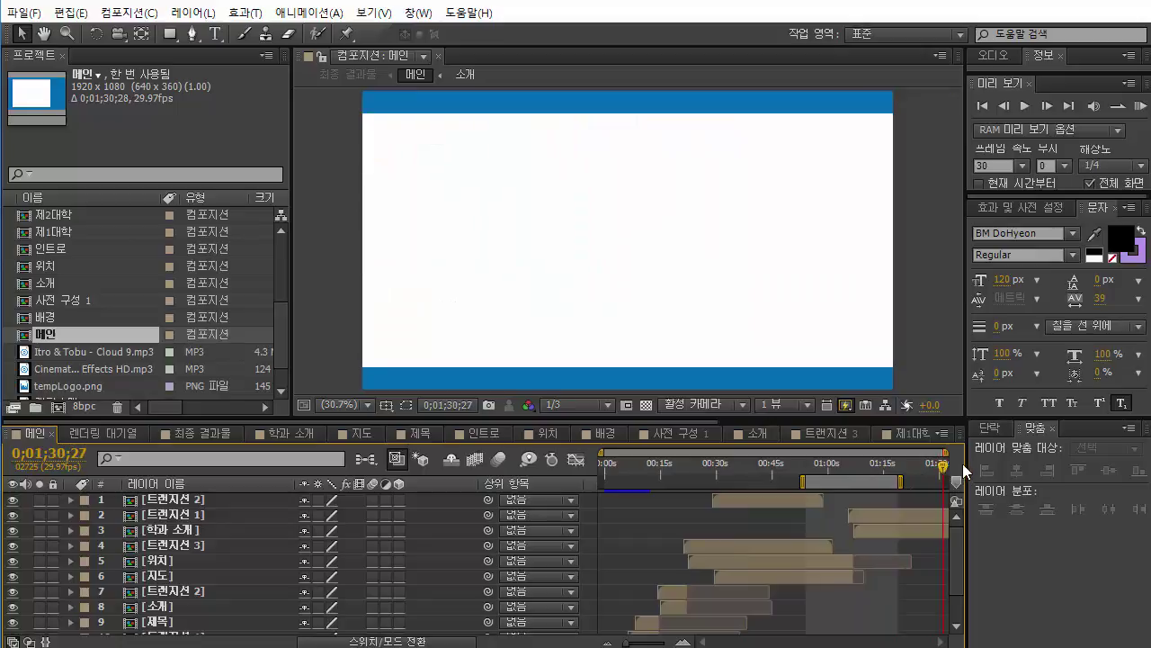
{"action": "mouse_move", "coordinate": [944, 463]}
{"action": "left_mouse_down"}
{"action": "mouse_move", "coordinate": [931, 465]}
{"action": "mouse_move", "coordinate": [967, 472]}
{"action": "left_mouse_up"}
{"action": "left_click", "coordinate": [128, 12]}
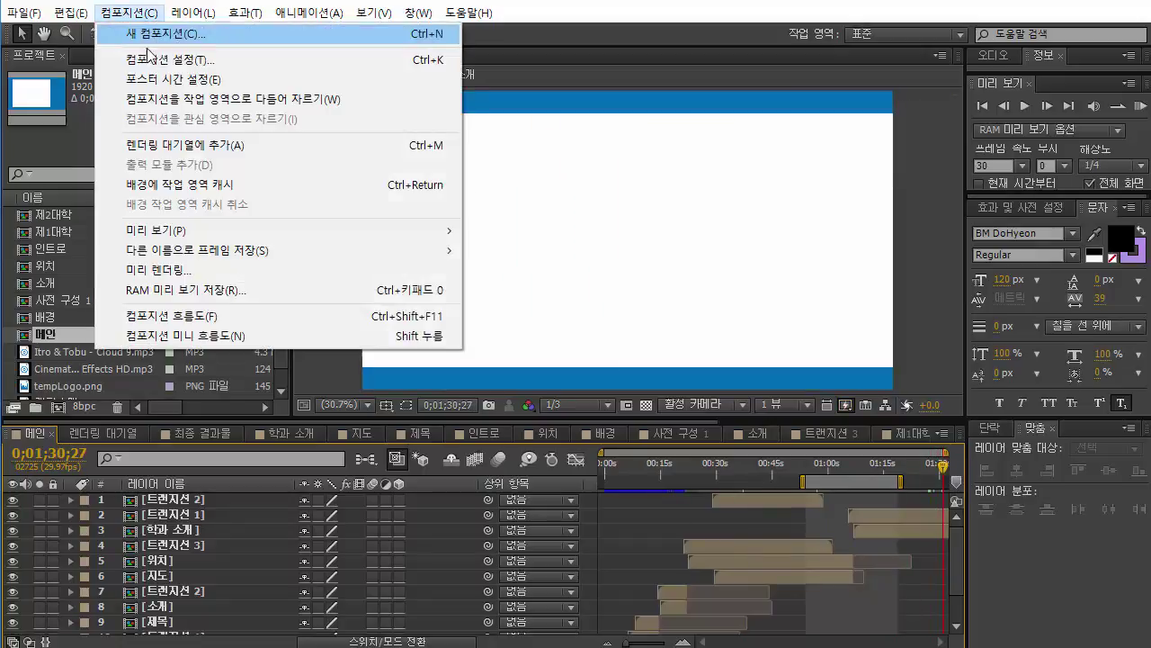
{"action": "left_click", "coordinate": [153, 52]}
{"action": "left_click", "coordinate": [677, 447]}
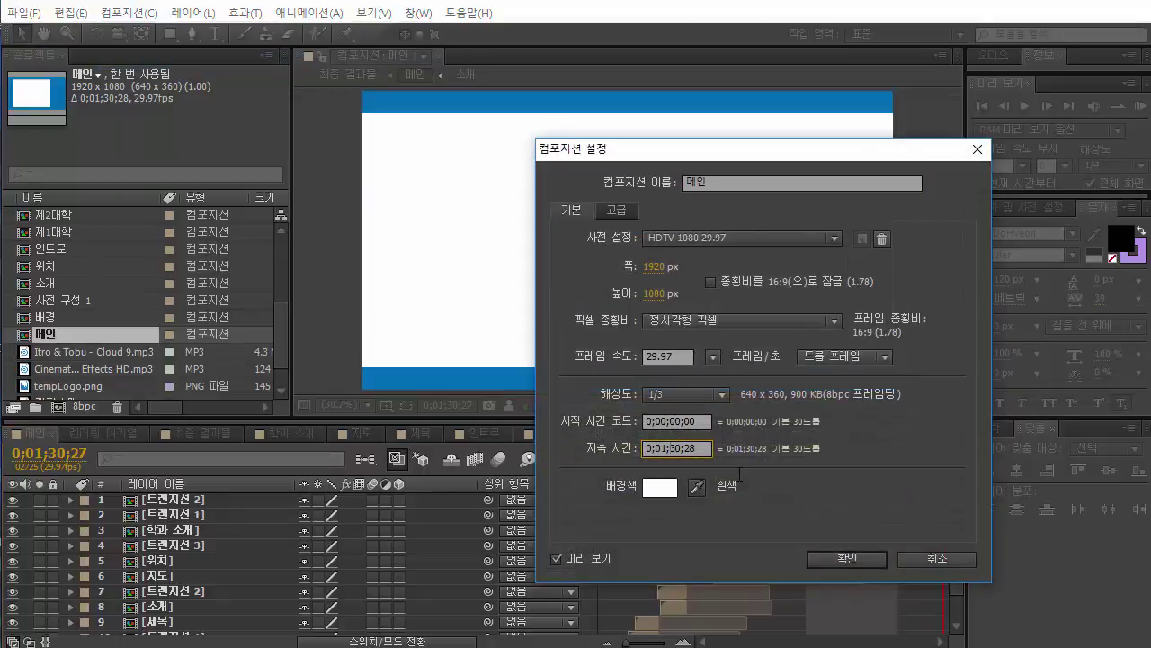
{"action": "type", "text": "0;02;30;28"}
{"action": "key", "text": "Return"}
{"action": "left_click_drag", "start_coordinate": [863, 451], "coordinate": [945, 451]}
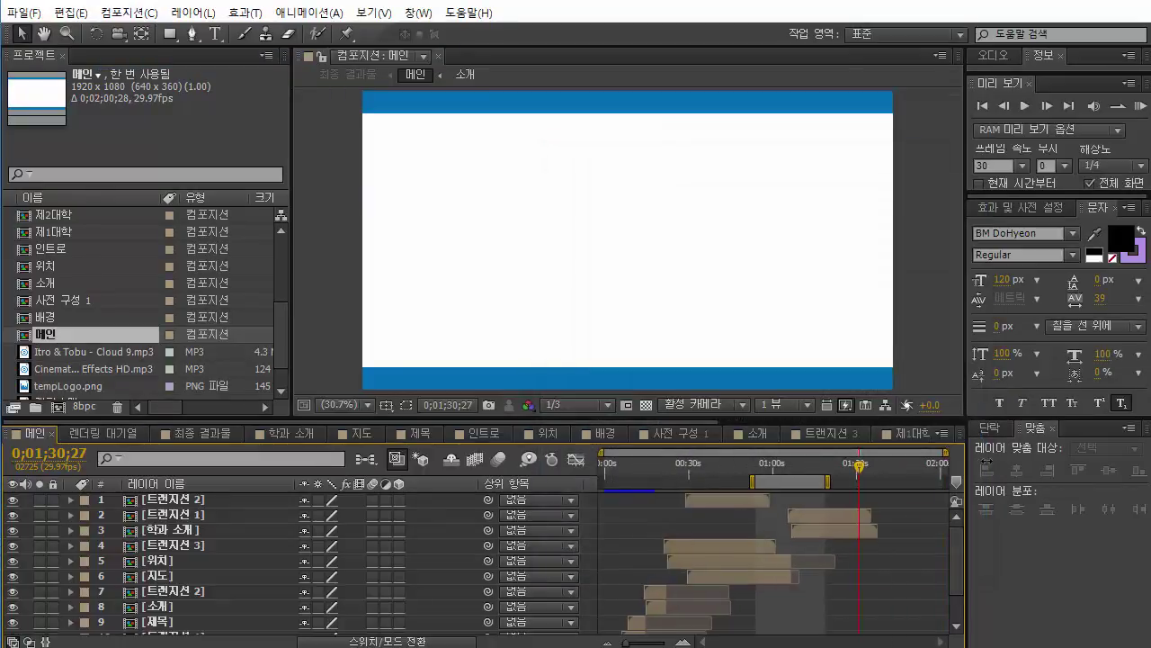
{"action": "mouse_move", "coordinate": [861, 468]}
{"action": "left_mouse_down"}
{"action": "mouse_move", "coordinate": [901, 470]}
{"action": "mouse_move", "coordinate": [857, 471]}
{"action": "left_mouse_up"}
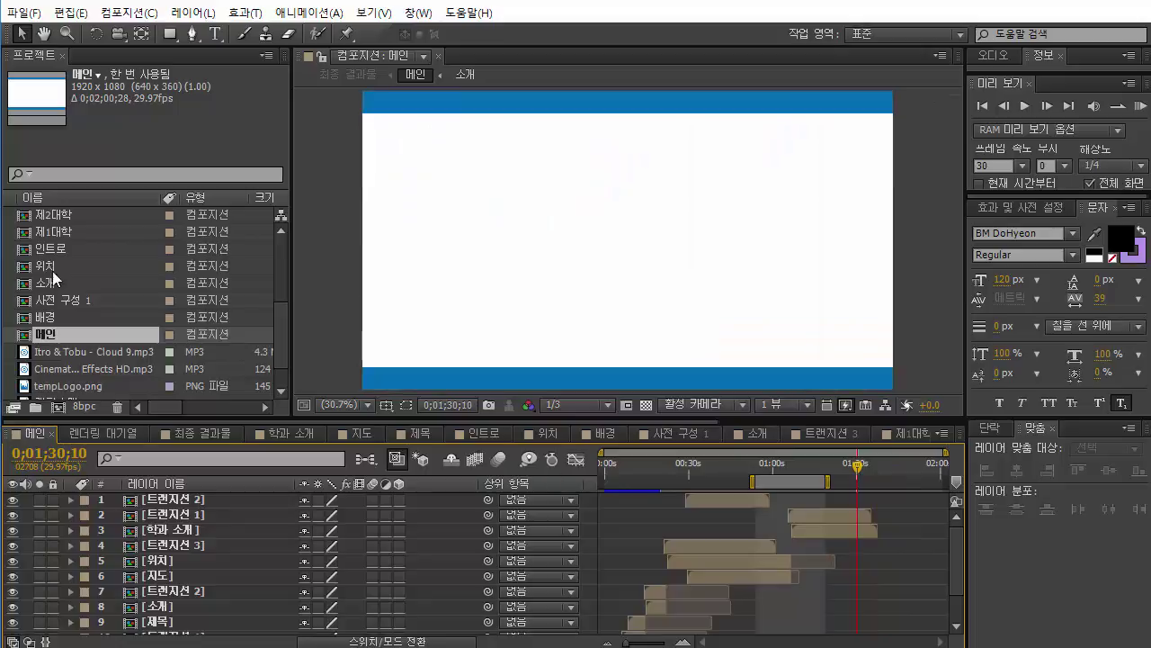
{"action": "scroll", "coordinate": [83, 278], "scroll_direction": "down", "scroll_amount": 1}
Extend the 최종 결과물 composition's duration to match, then go to its start.
{"action": "left_click", "coordinate": [203, 431]}
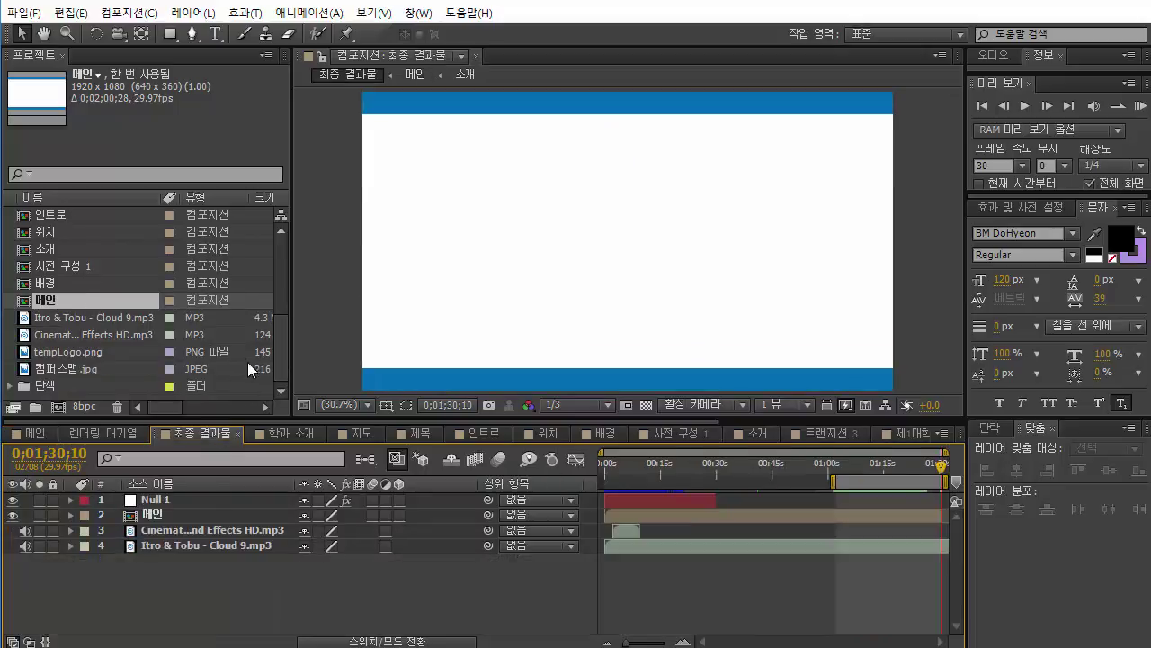
{"action": "left_click", "coordinate": [128, 13]}
{"action": "left_click", "coordinate": [153, 59]}
{"action": "left_click", "coordinate": [681, 448]}
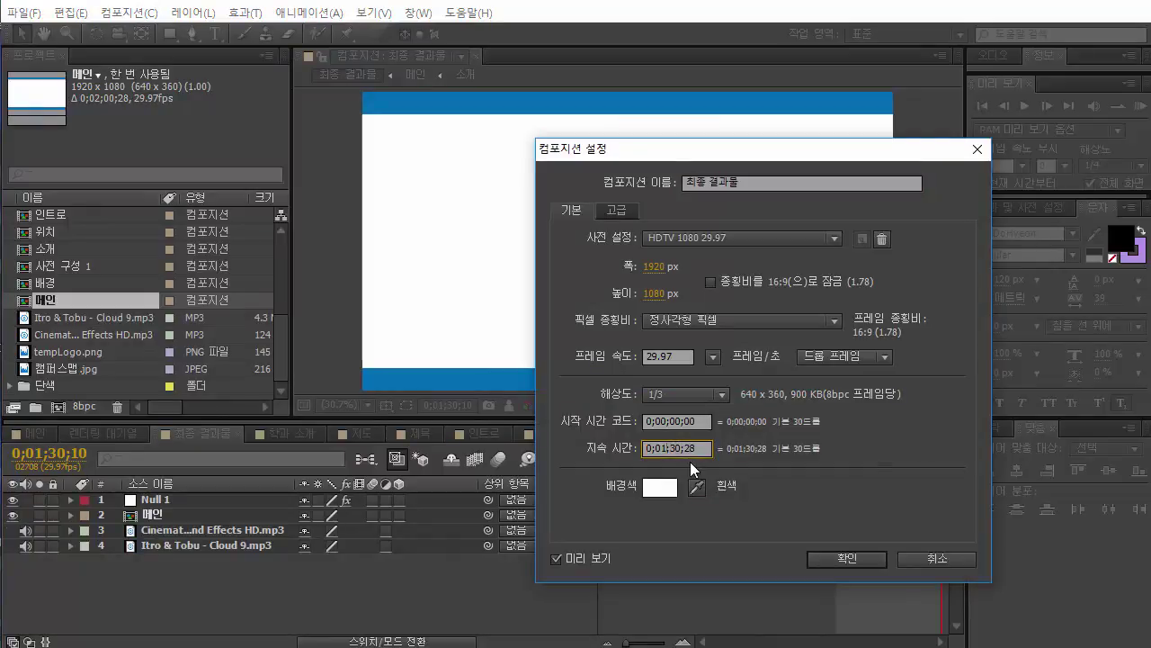
{"action": "key", "text": "Return"}
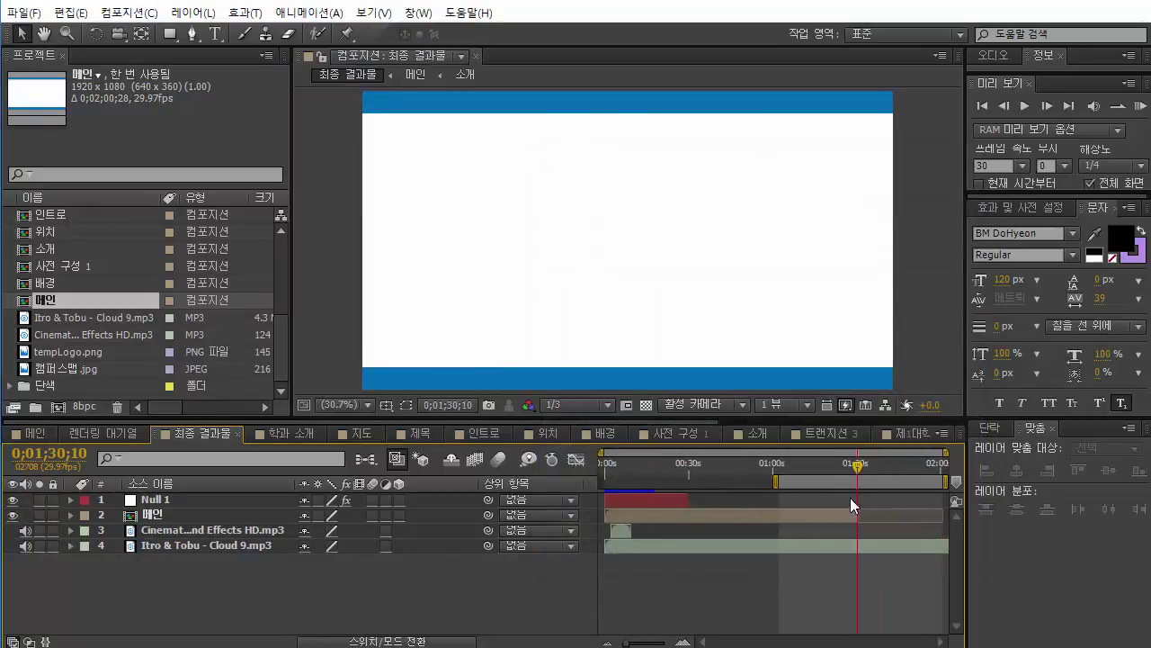
{"action": "key", "text": "Home"}
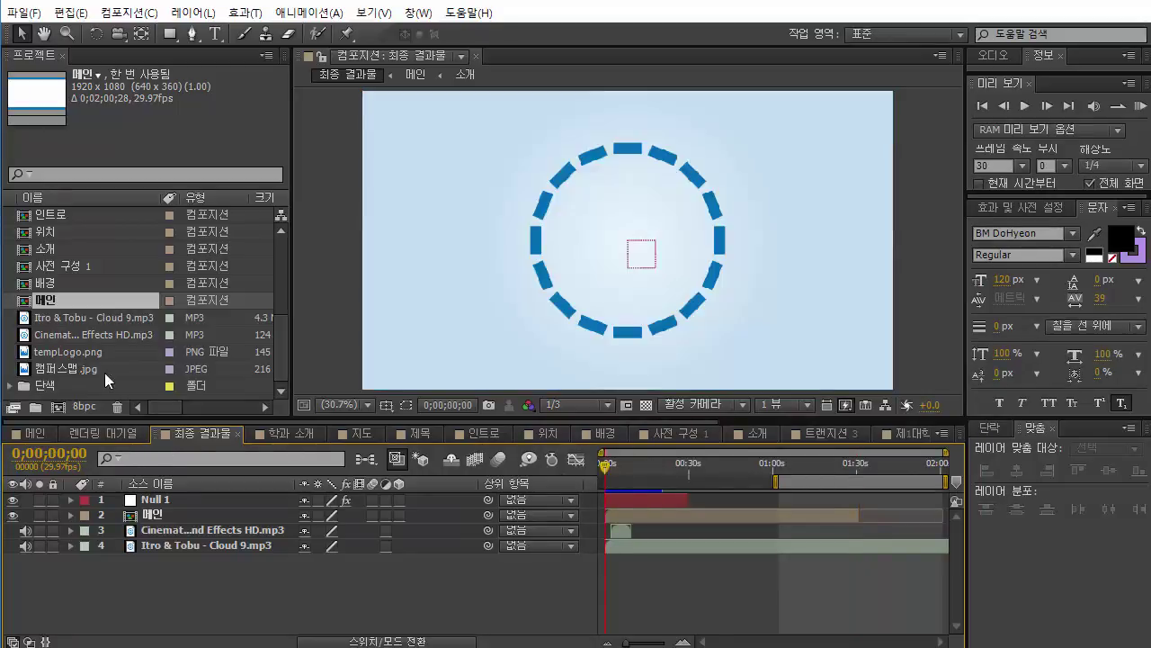
Drag 트랜지선4 into the 메인 timeline at about 1:30.
{"action": "double_click", "coordinate": [45, 304]}
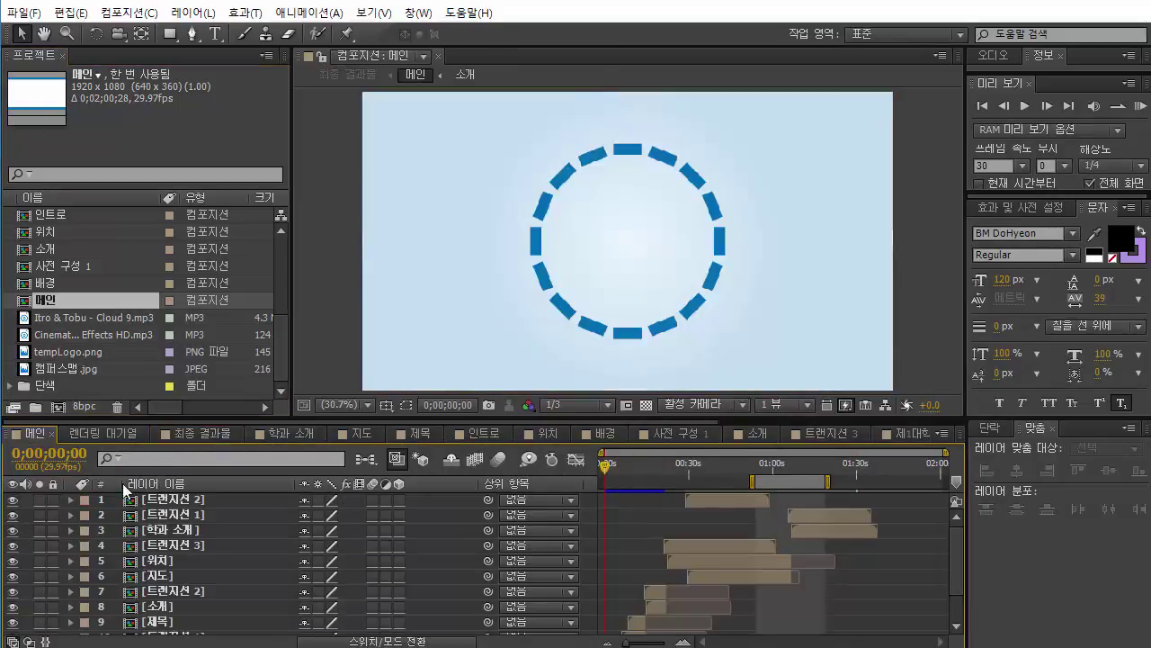
{"action": "scroll", "coordinate": [75, 234], "scroll_direction": "up", "scroll_amount": 5}
{"action": "left_click_drag", "start_coordinate": [97, 284], "coordinate": [225, 500]}
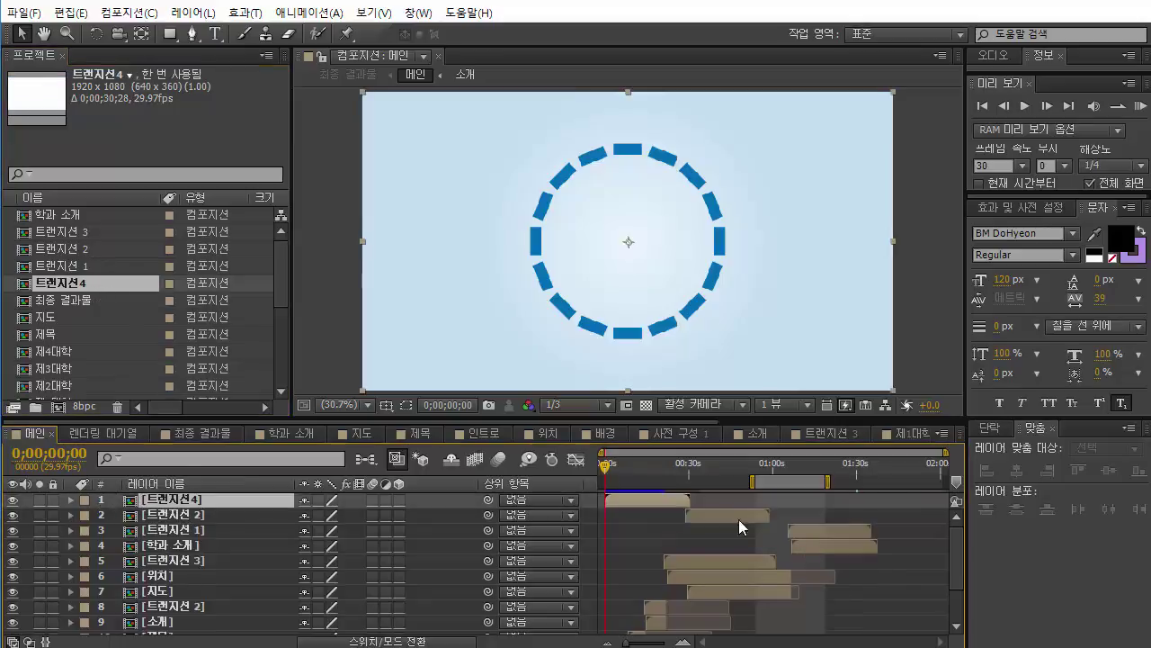
{"action": "left_click_drag", "start_coordinate": [653, 500], "coordinate": [901, 500]}
Zoom the timeline and locate the end of the 제4대학 card at 1;28;25.
{"action": "left_click_drag", "start_coordinate": [847, 475], "coordinate": [854, 472]}
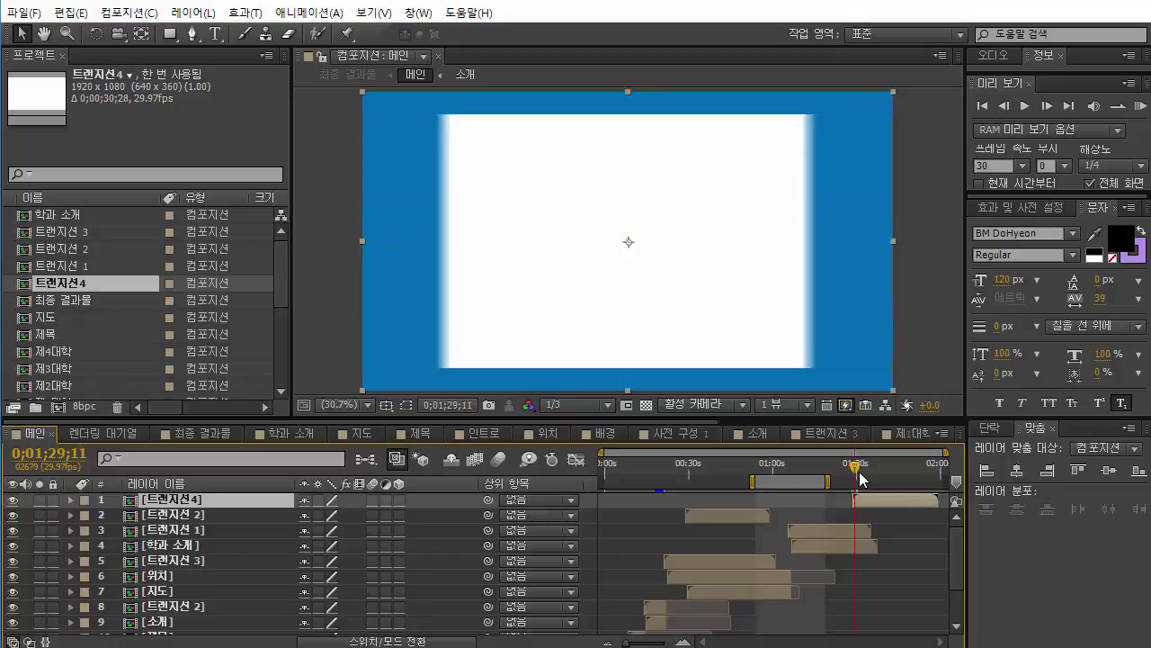
{"action": "left_click_drag", "start_coordinate": [601, 452], "coordinate": [761, 452]}
{"action": "left_click_drag", "start_coordinate": [942, 451], "coordinate": [877, 450]}
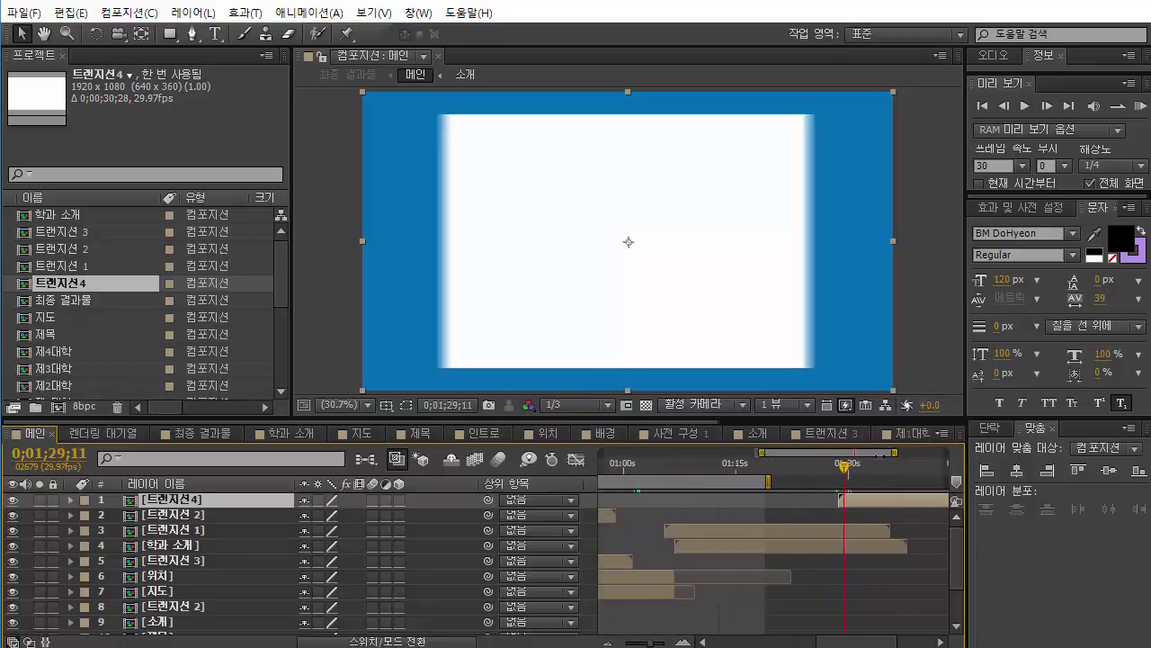
{"action": "left_click", "coordinate": [875, 466]}
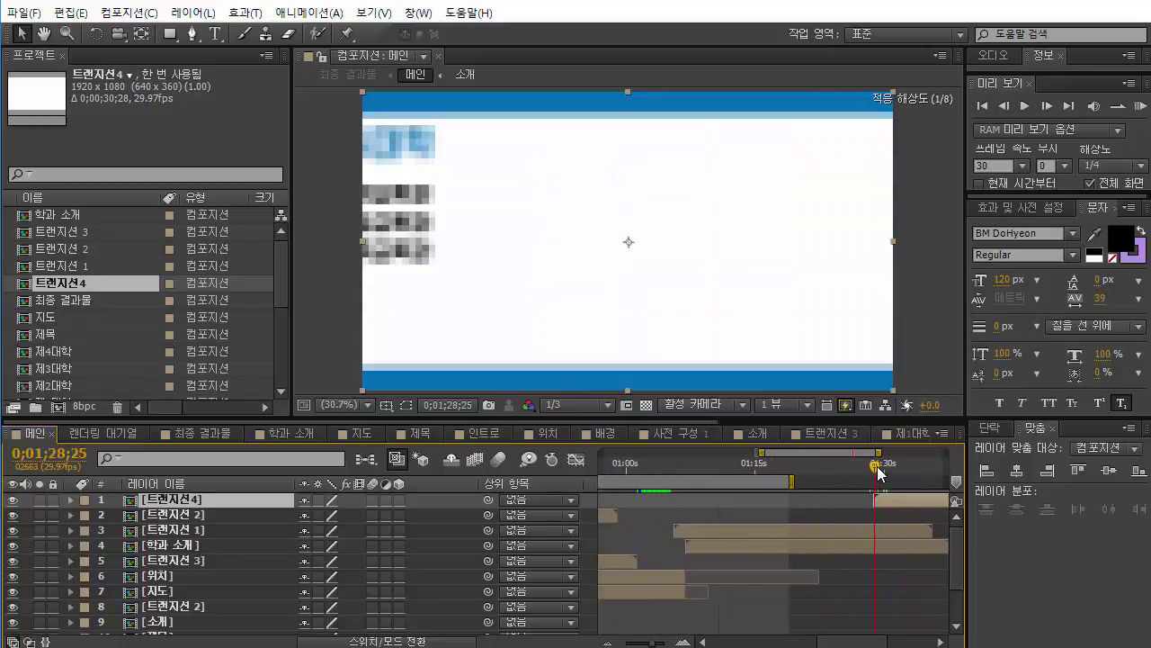
{"action": "left_click_drag", "start_coordinate": [878, 468], "coordinate": [880, 475]}
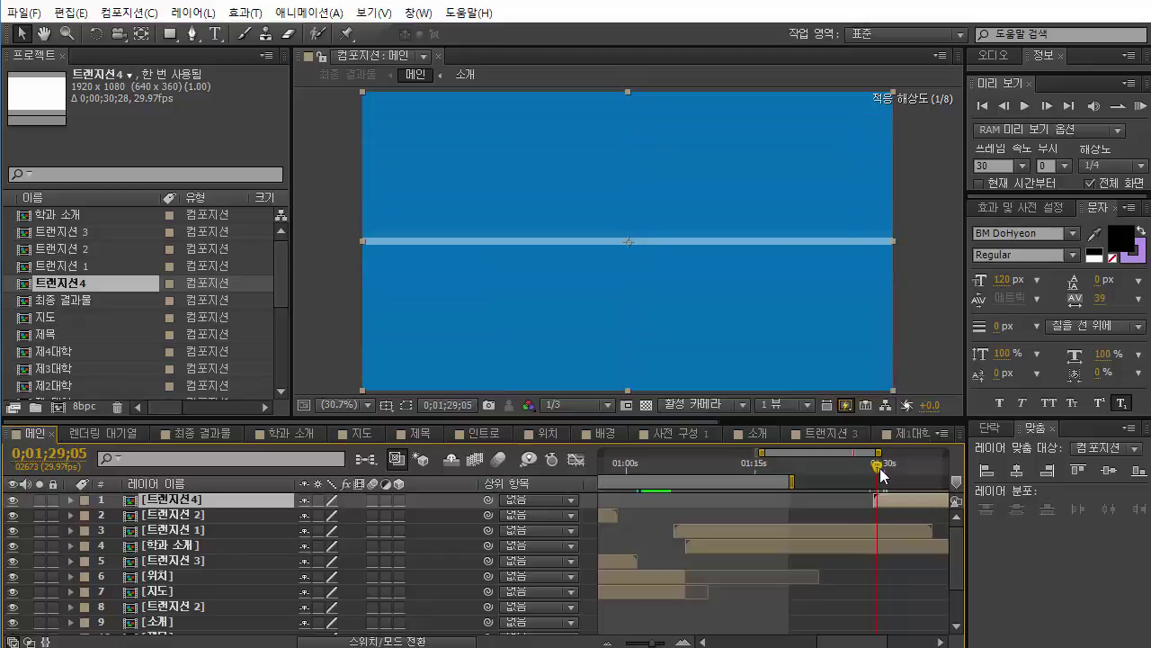
Remove an accidental duplicate of two layers and review the transition around 1;27;24.
{"action": "left_click", "coordinate": [913, 530]}
{"action": "left_click", "coordinate": [908, 545], "text": "shift"}
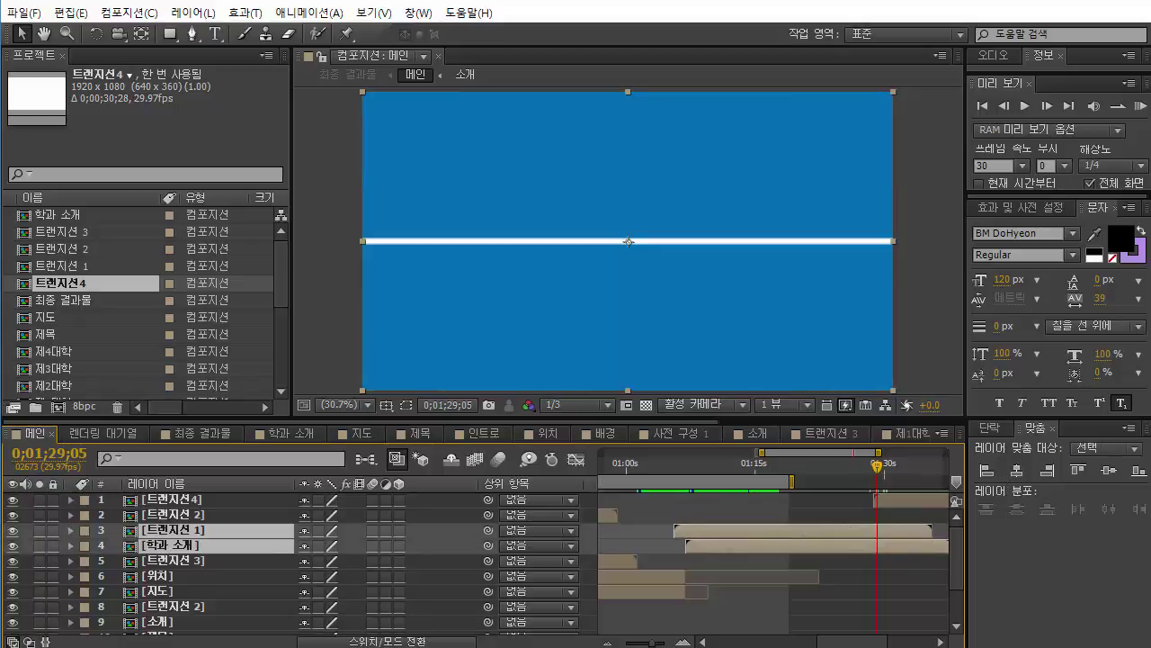
{"action": "key", "text": "ctrl+d"}
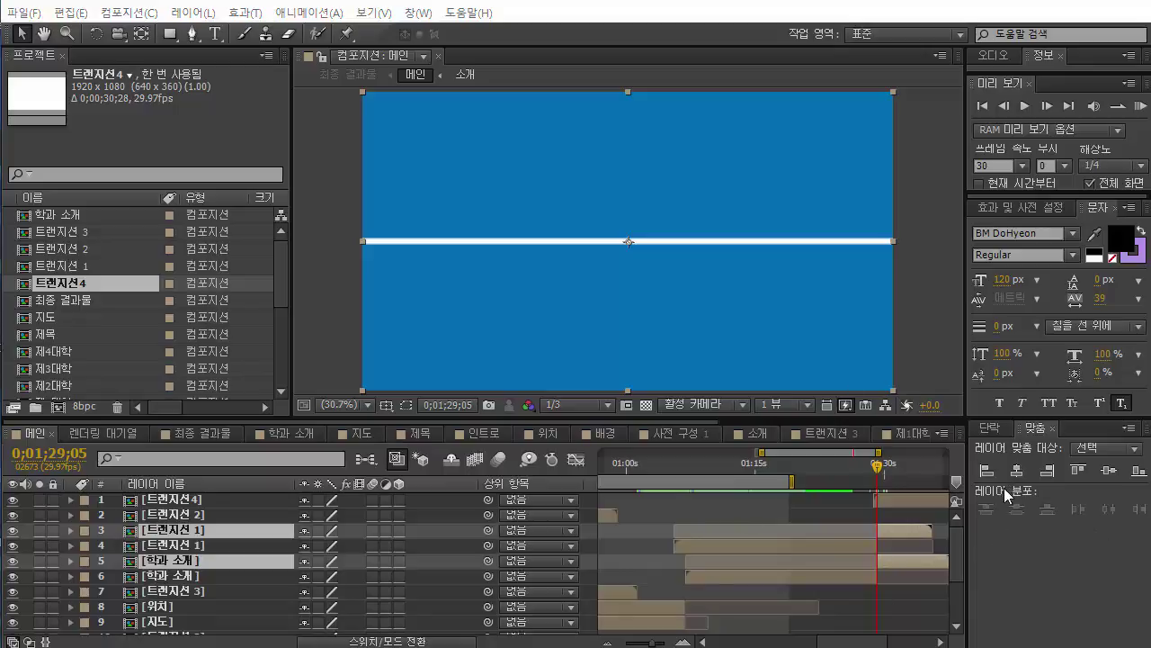
{"action": "key", "text": "Delete"}
{"action": "left_click", "coordinate": [862, 462]}
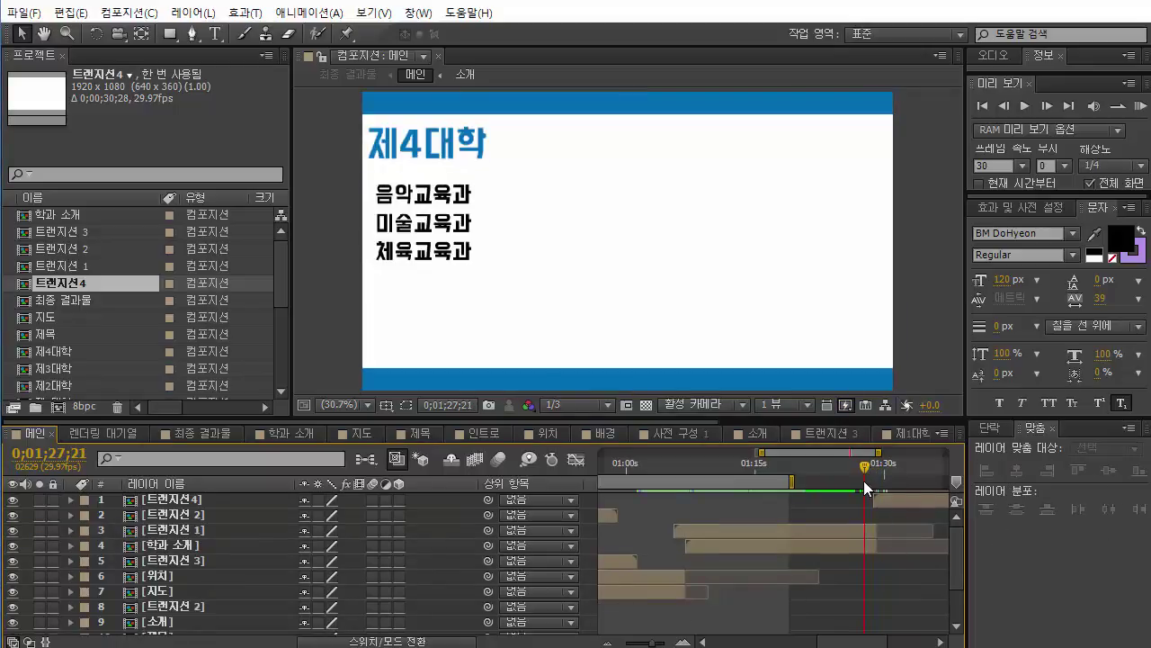
{"action": "left_click", "coordinate": [866, 467]}
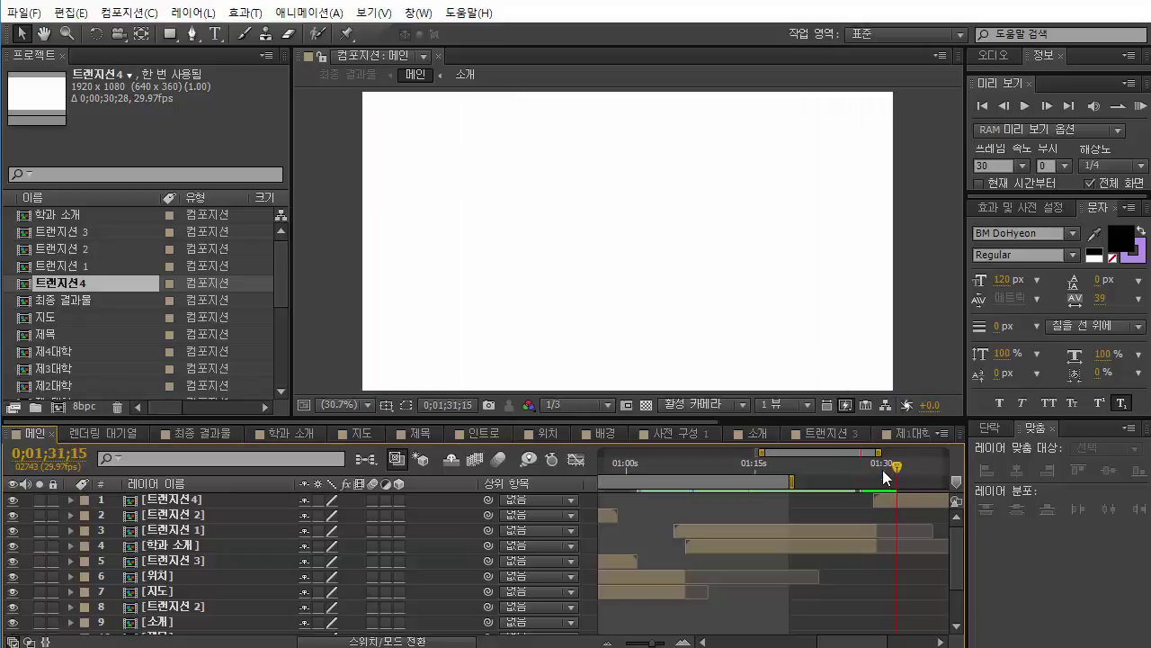
{"action": "left_click_drag", "start_coordinate": [868, 471], "coordinate": [876, 484]}
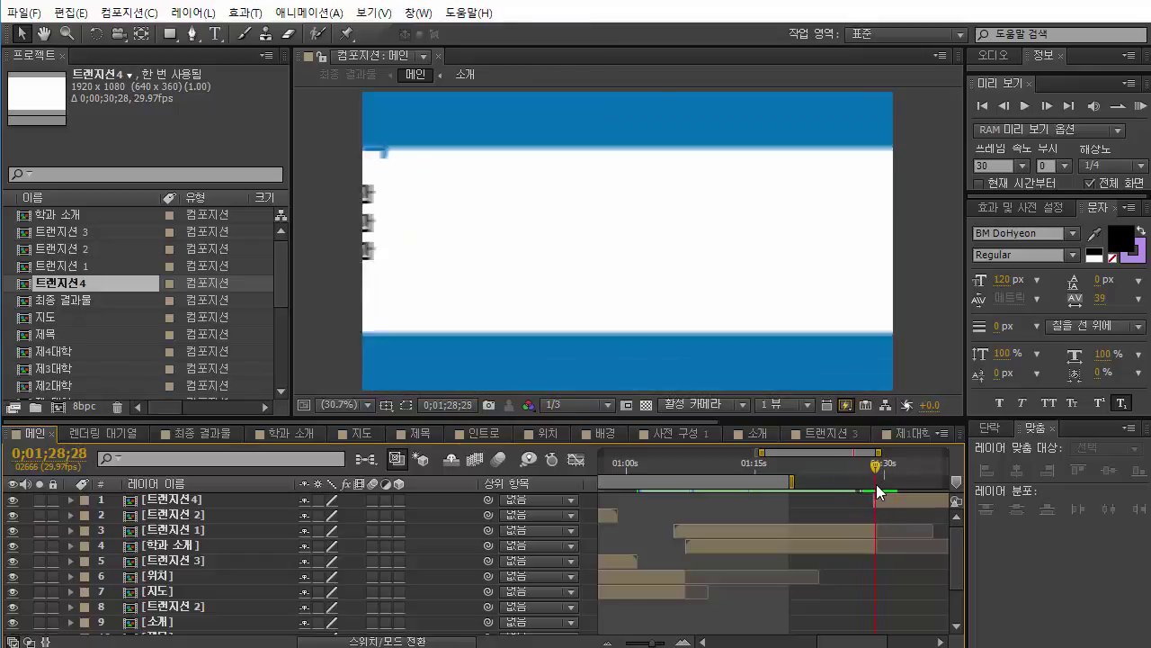
{"action": "left_click_drag", "start_coordinate": [876, 484], "coordinate": [848, 478]}
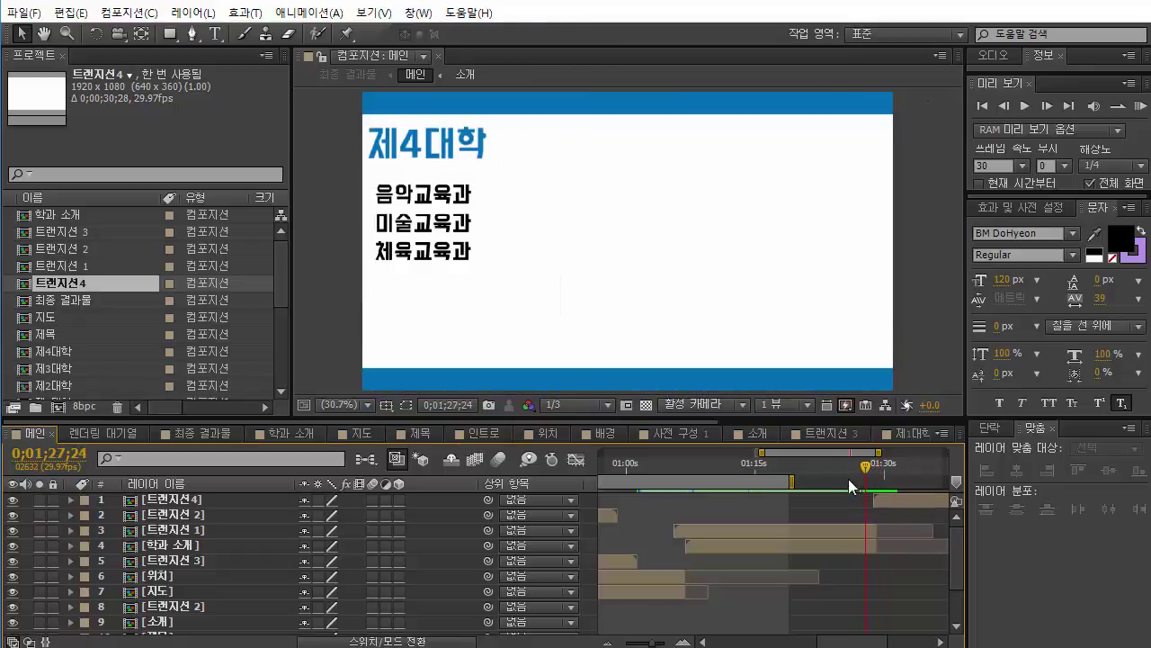
Rename the 트랜지션4 composition to '트랜지션 4' and return the current time to 1;26;29.
{"action": "right_click", "coordinate": [104, 286]}
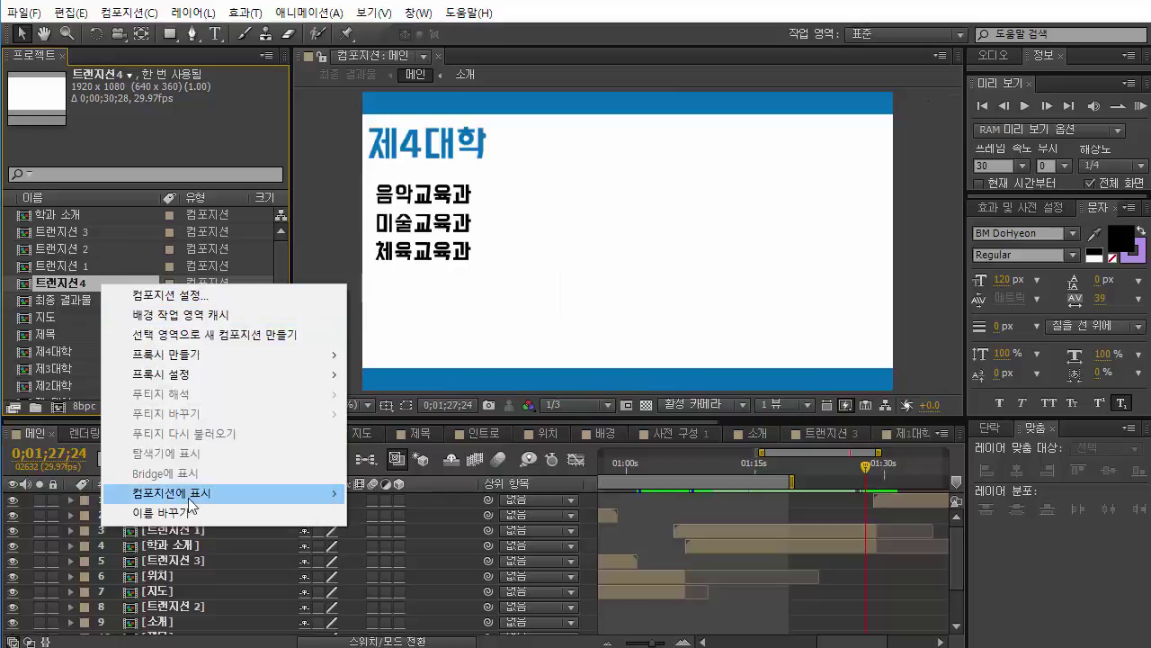
{"action": "left_click", "coordinate": [189, 512]}
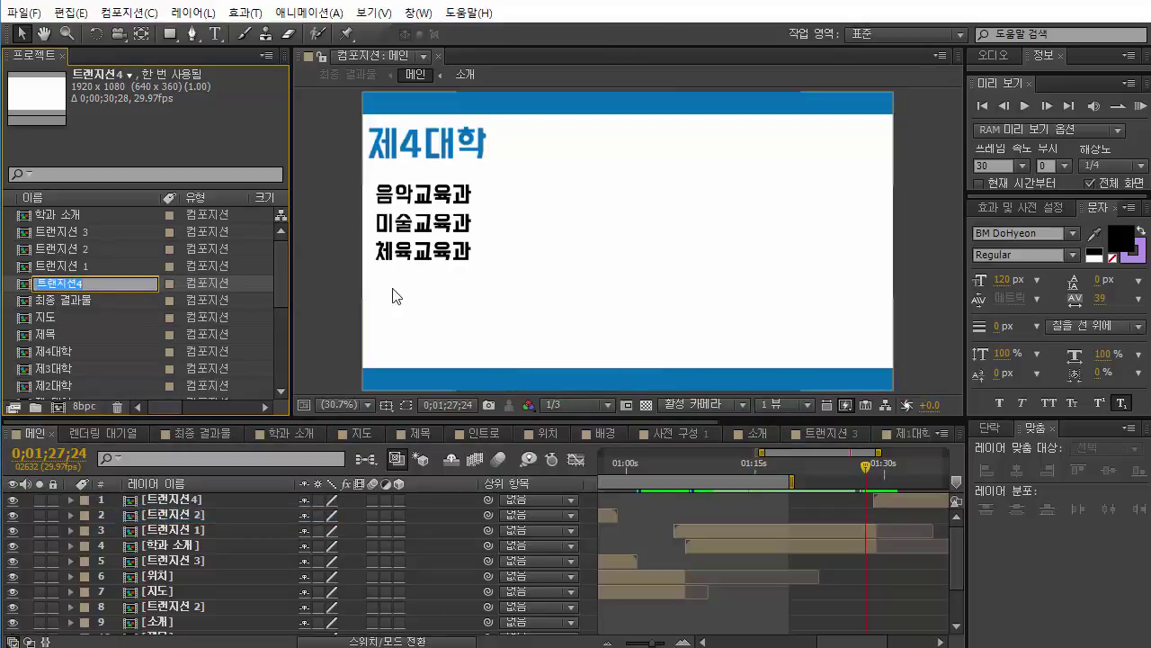
{"action": "key", "text": "Left"}
{"action": "key", "text": "Return"}
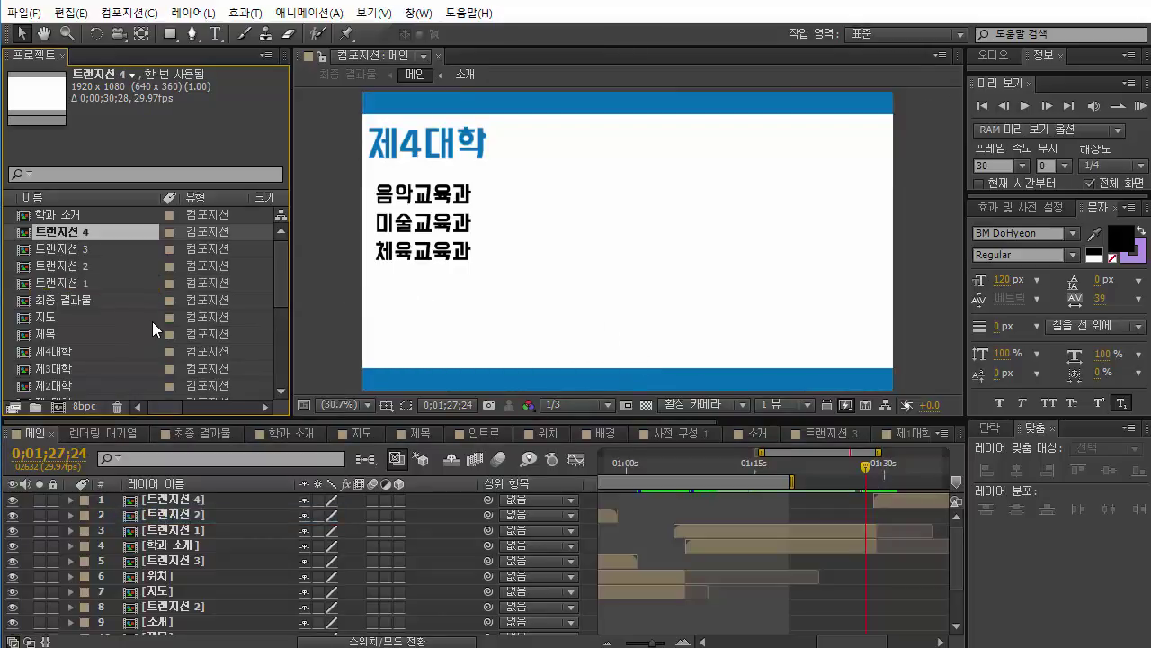
{"action": "left_click", "coordinate": [914, 595]}
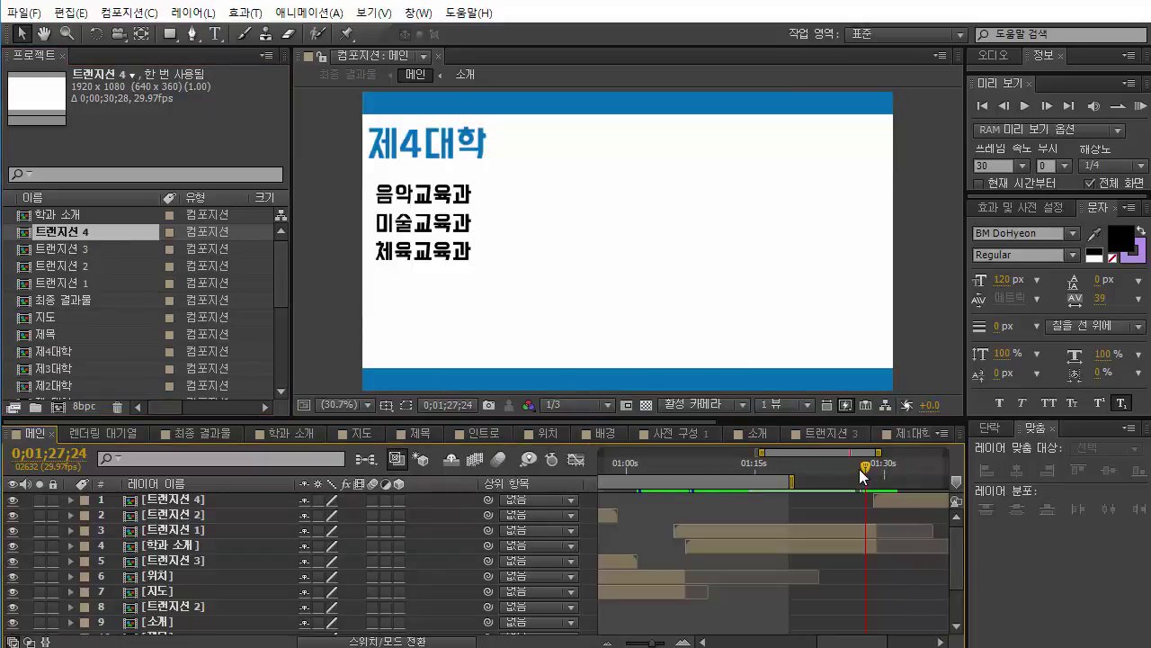